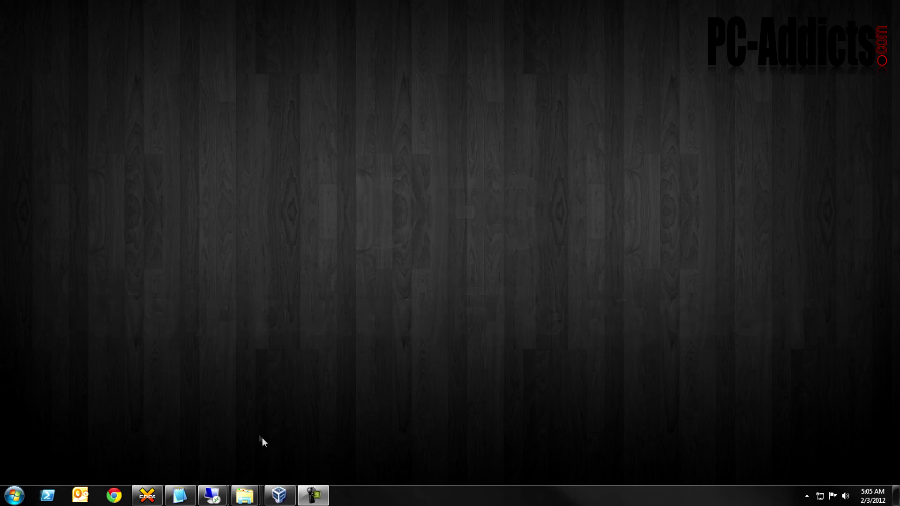
# - Restore the Explorer windows listing network shares on stdev-1, stdc-1 and stserver-1
pyautogui.moveTo(245, 498)
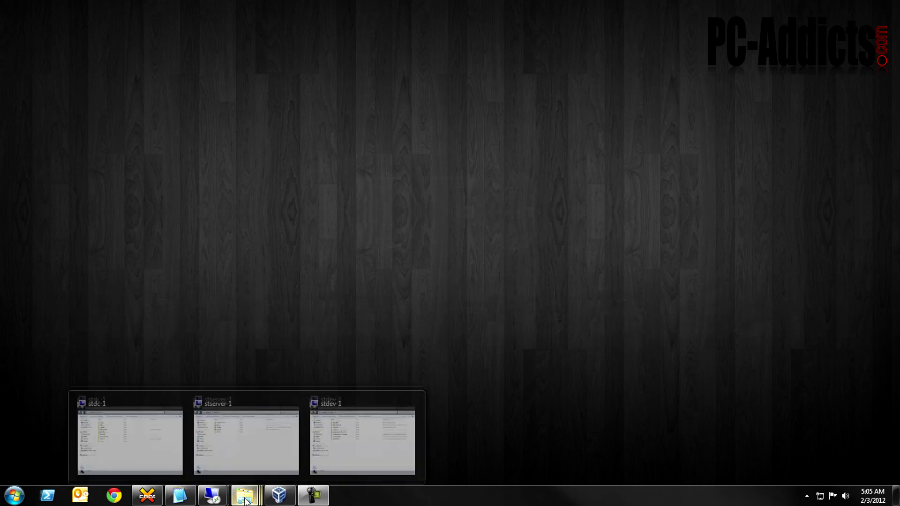
pyautogui.click(245, 500)
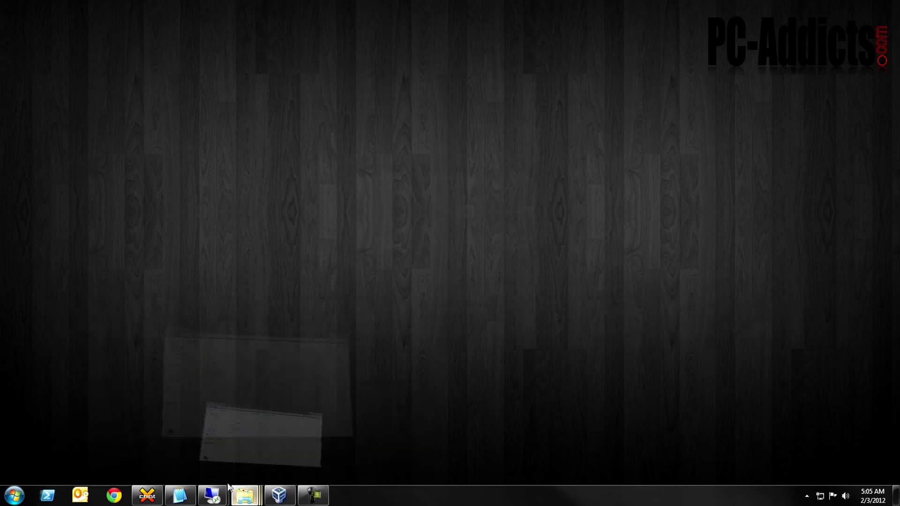
pyautogui.moveTo(245, 496)
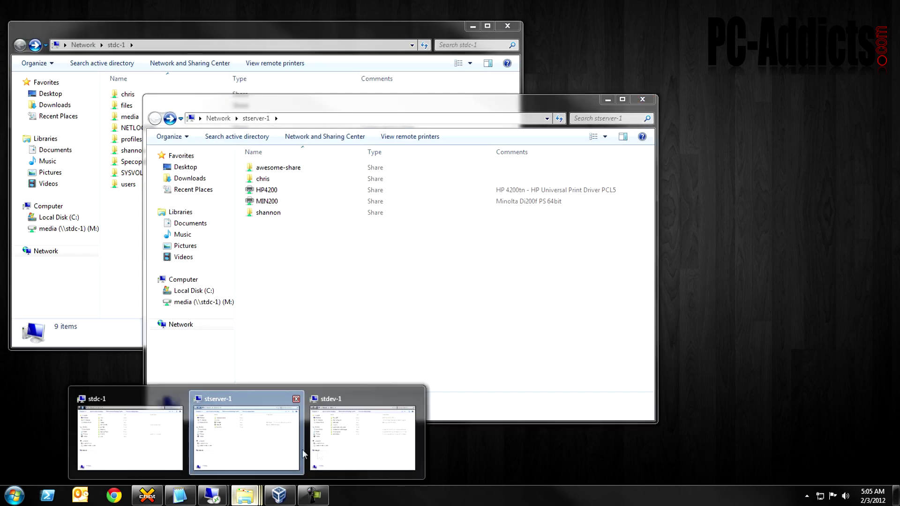
pyautogui.click(317, 449)
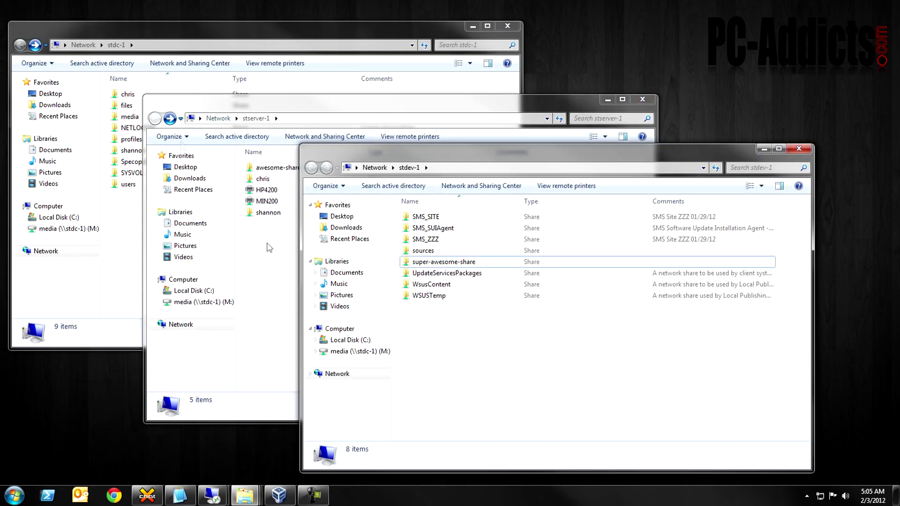
pyautogui.click(99, 52)
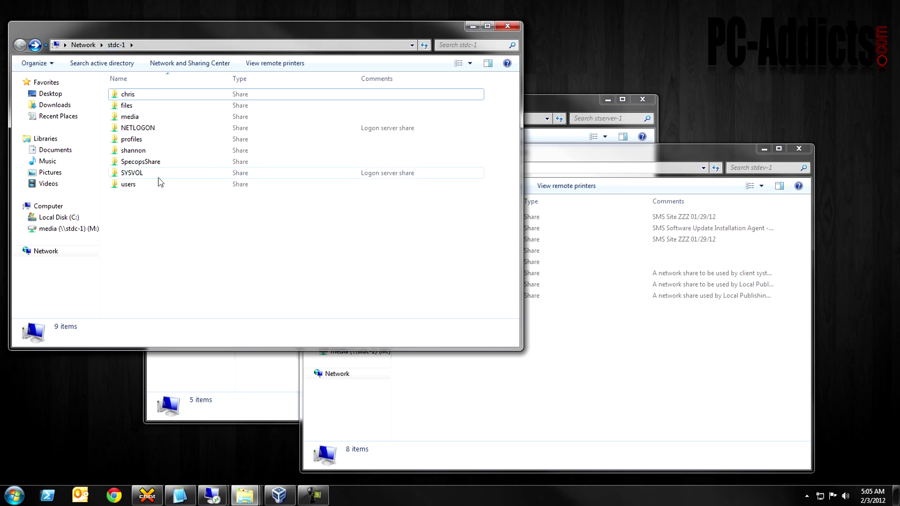
pyautogui.click(546, 109)
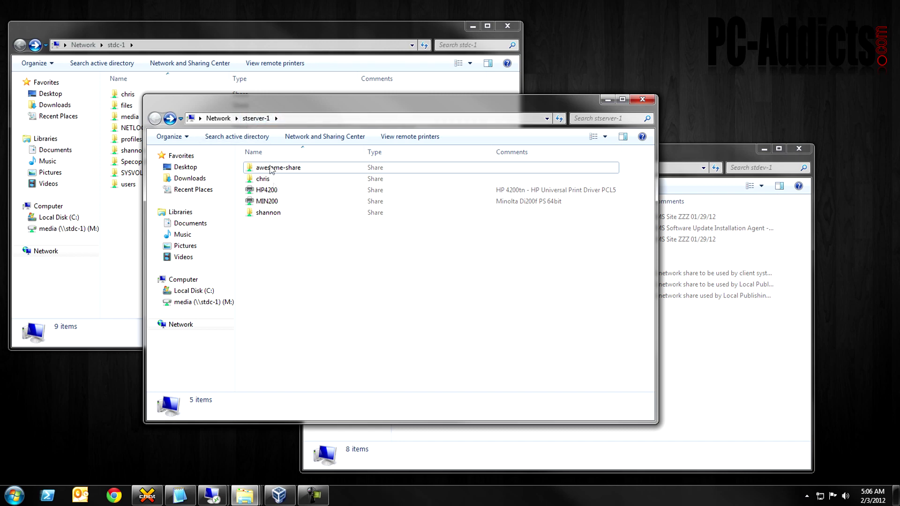
# - Show details of awesome-share on stserver-1 and super-awesome-share on stdev-1
pyautogui.click(286, 168)
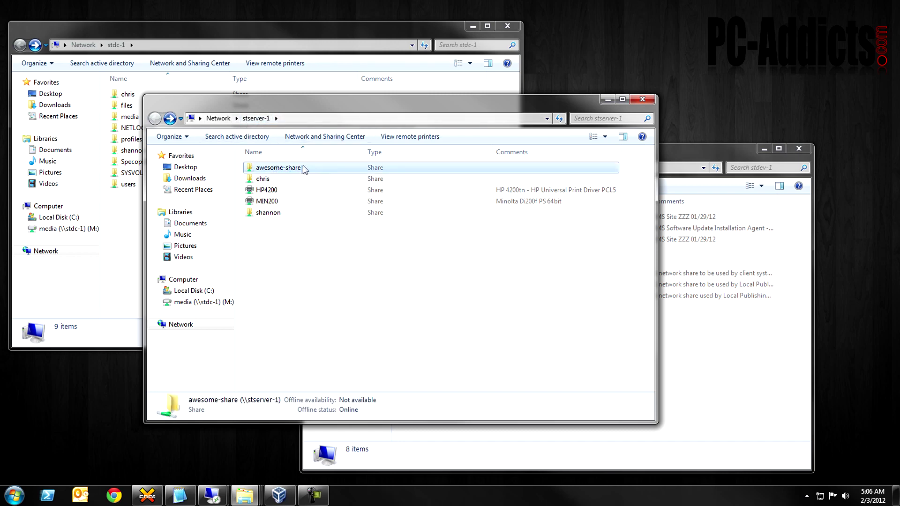
pyautogui.click(693, 153)
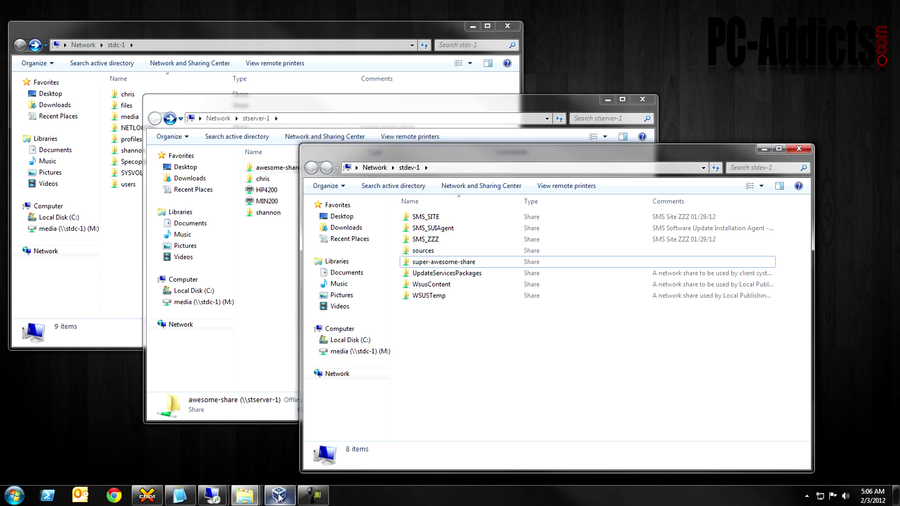
pyautogui.click(432, 261)
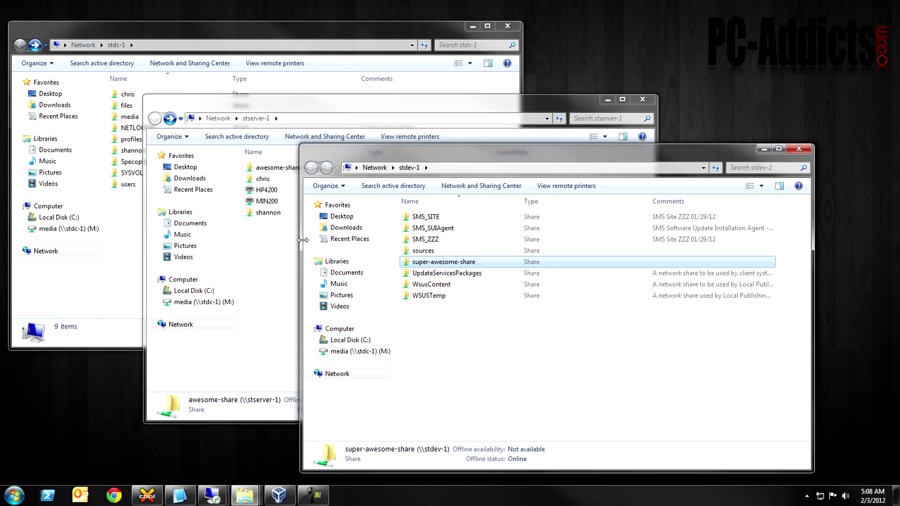
# - Clear the selection and minimize the stdev-1, stserver-1 and stdc-1 share windows
pyautogui.click(498, 342)
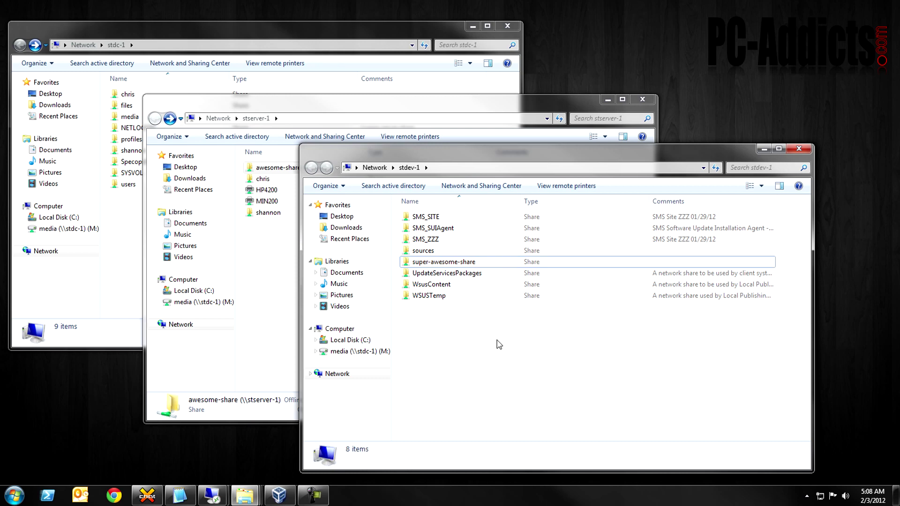
pyautogui.click(764, 149)
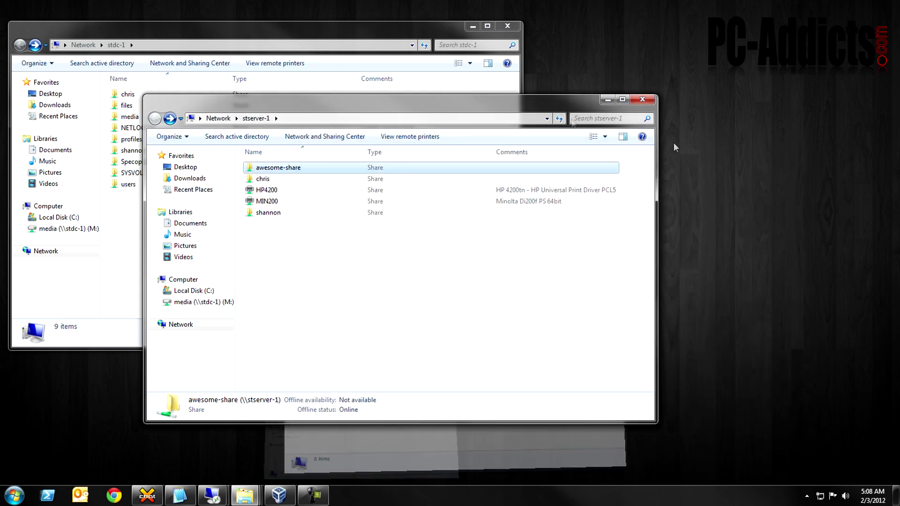
pyautogui.click(608, 100)
pyautogui.click(474, 27)
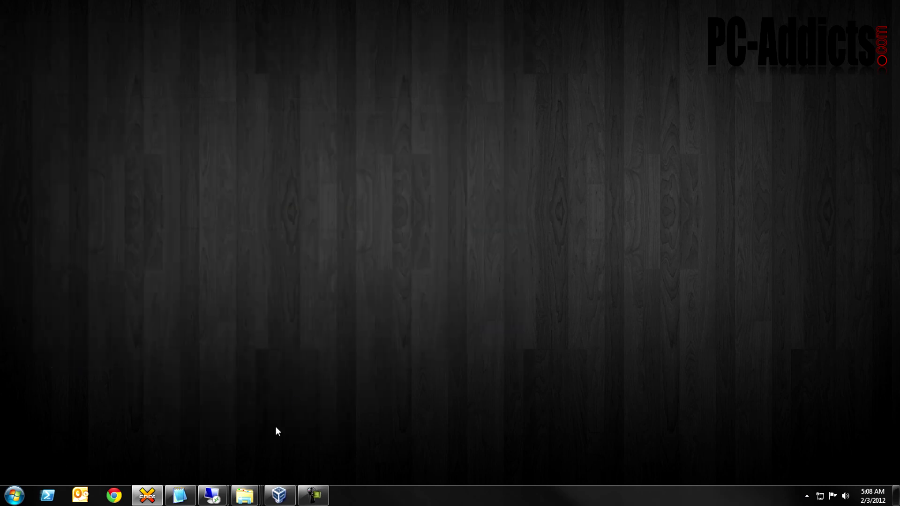
# - Cycle through the stdc-1, stserver-1 and STDEV-1 sessions, ending on stdc-1's Server Manager
pyautogui.moveTo(212, 495)
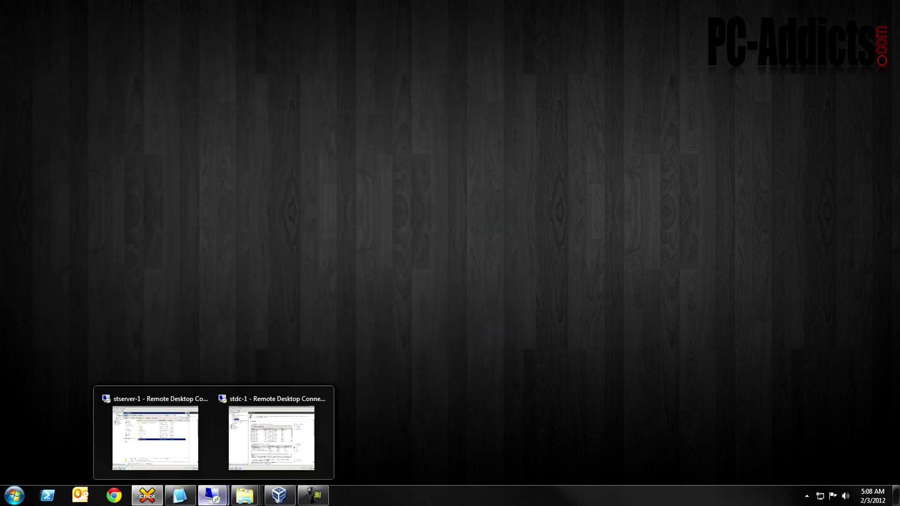
pyautogui.moveTo(187, 466)
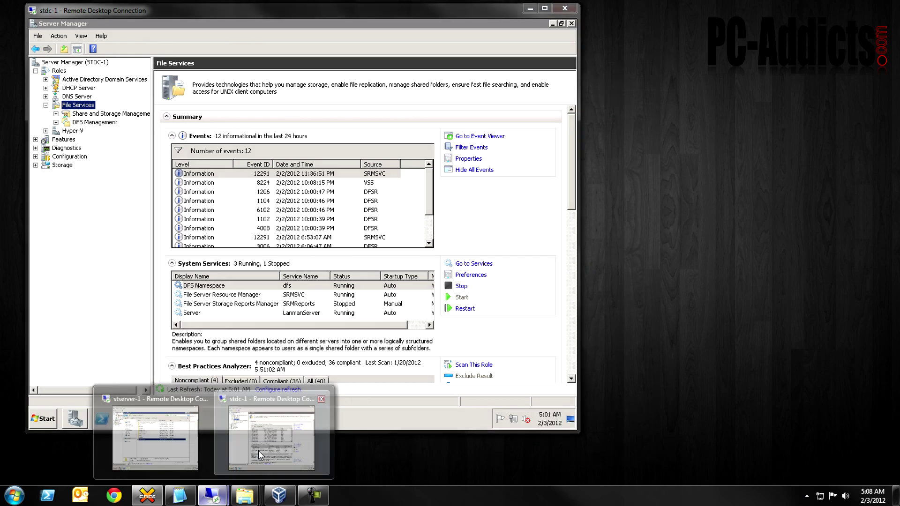
pyautogui.click(272, 439)
pyautogui.moveTo(213, 496)
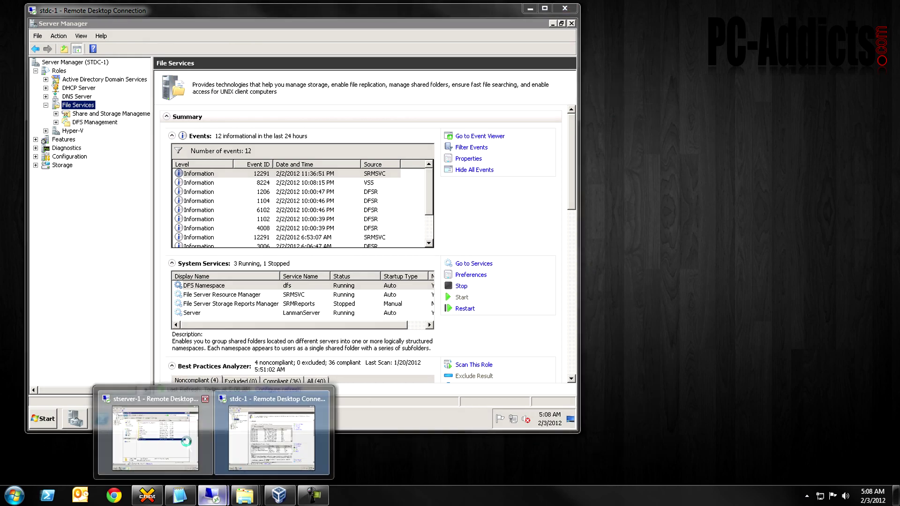
pyautogui.click(199, 441)
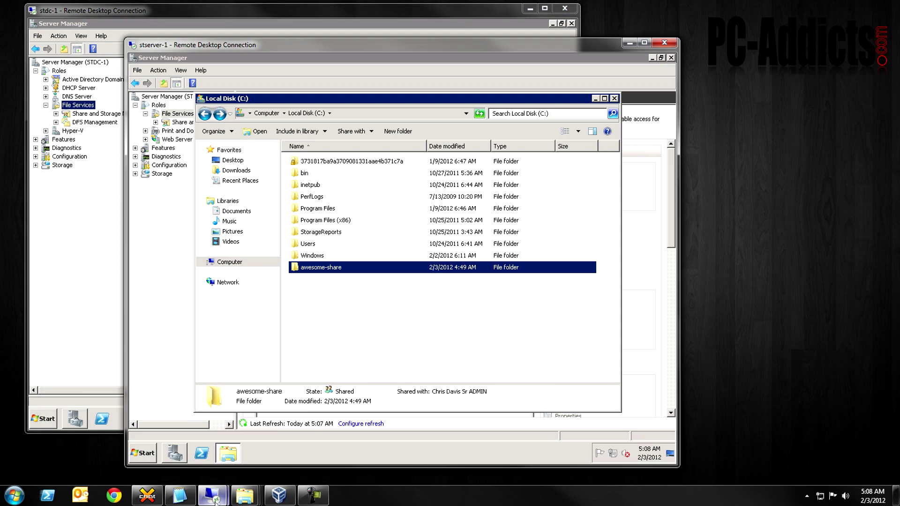
pyautogui.click(280, 496)
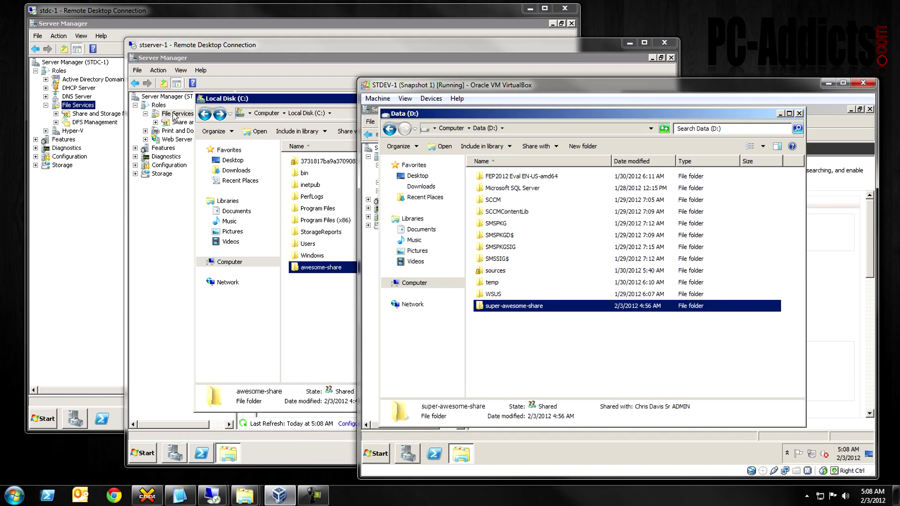
pyautogui.click(110, 191)
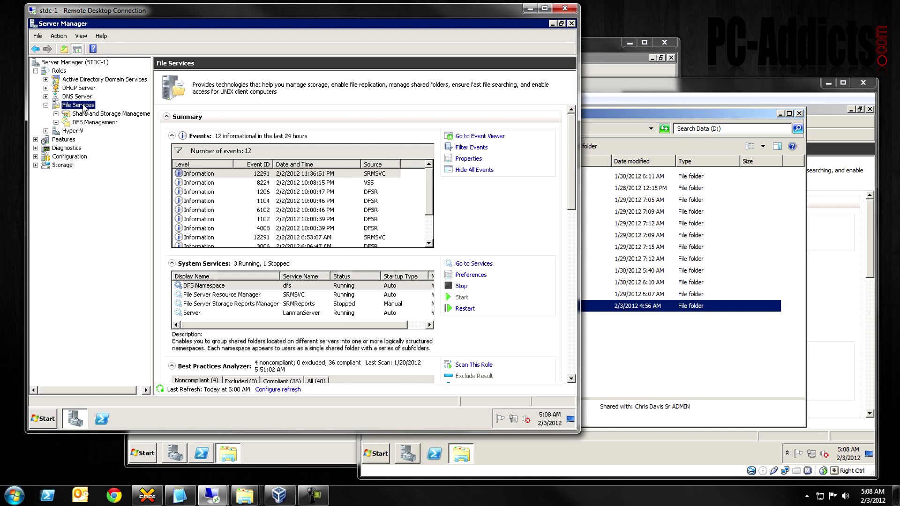
pyautogui.click(609, 49)
pyautogui.click(352, 17)
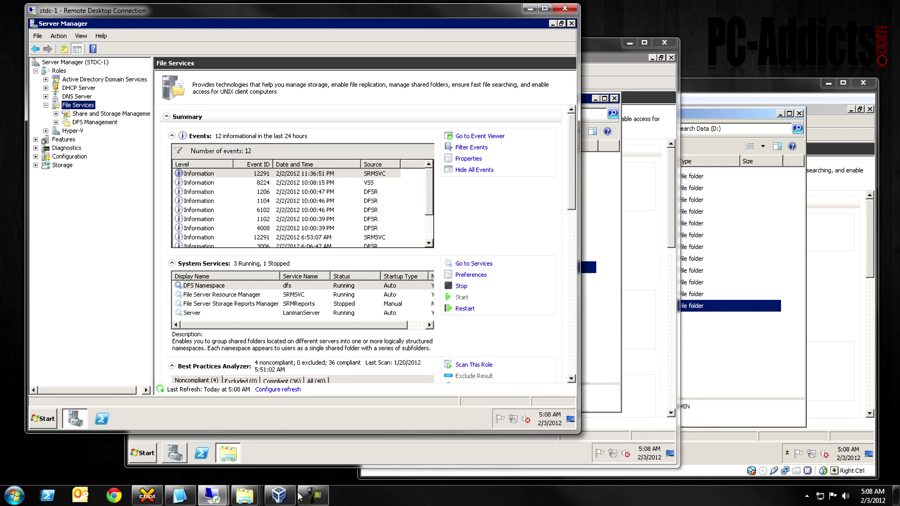
# - Bring the local stdc-1 and stserver-1 share windows to the front
pyautogui.moveTo(245, 496)
pyautogui.click(159, 453)
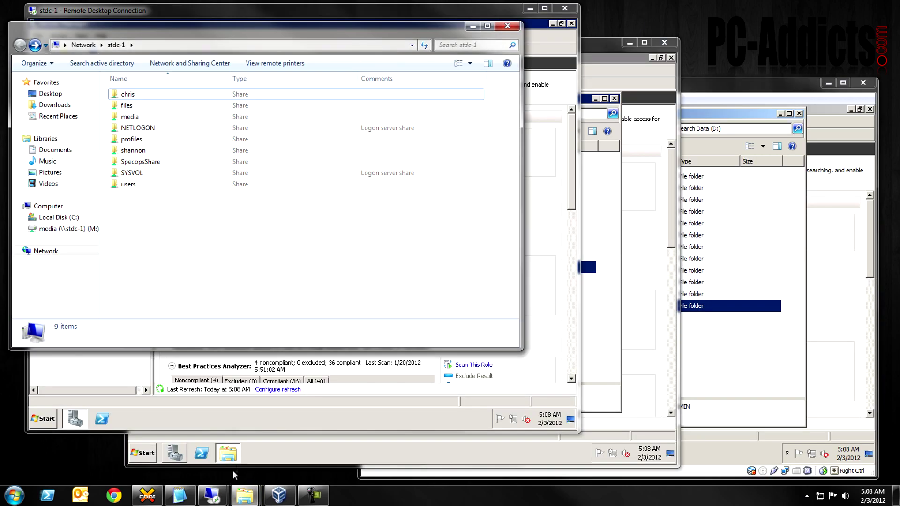
pyautogui.moveTo(214, 500)
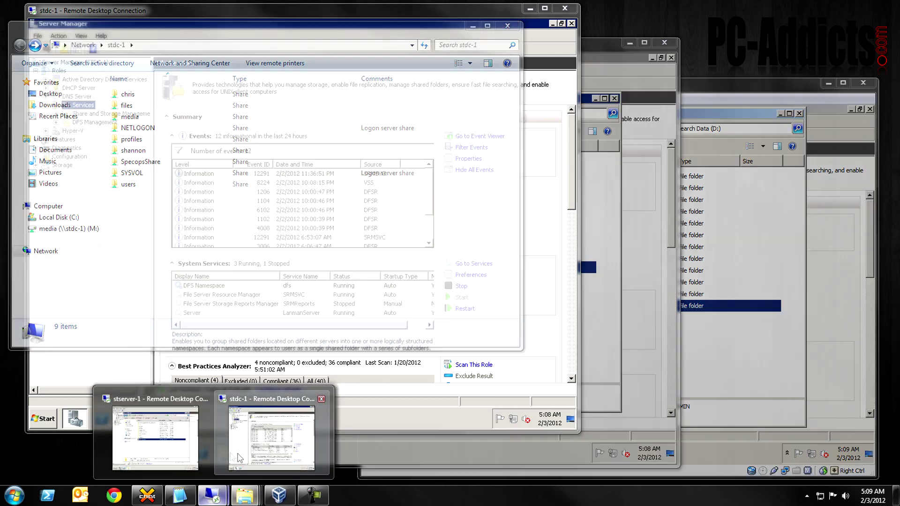
pyautogui.click(173, 441)
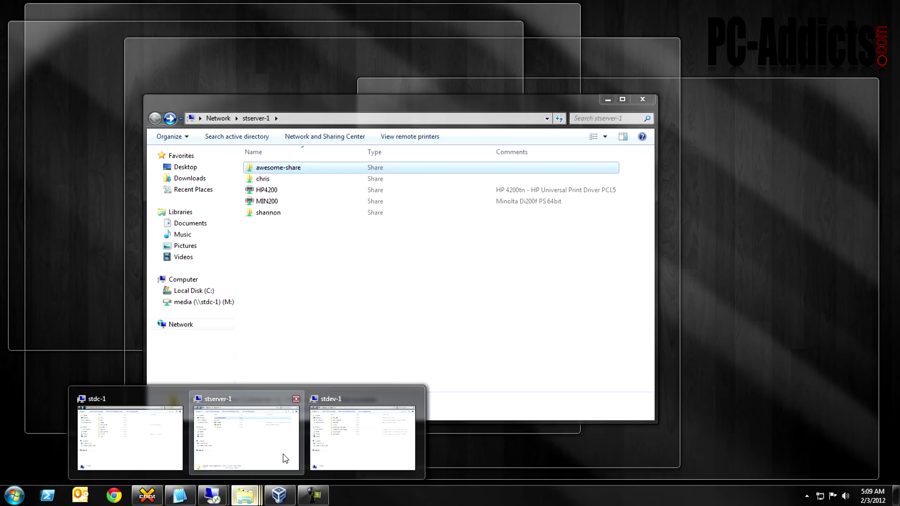
pyautogui.click(252, 465)
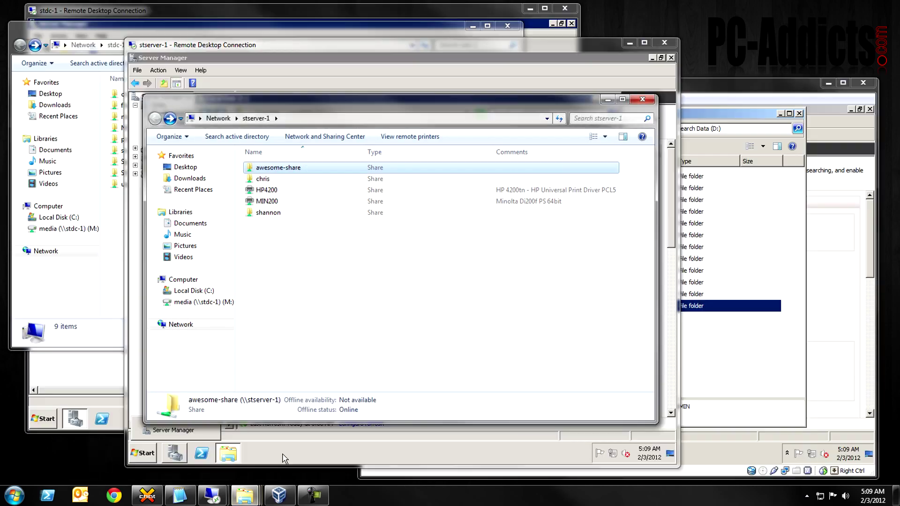
# - Close STDEV-1's Data (D:) window and return to stdc-1's Server Manager File Services page
pyautogui.click(758, 88)
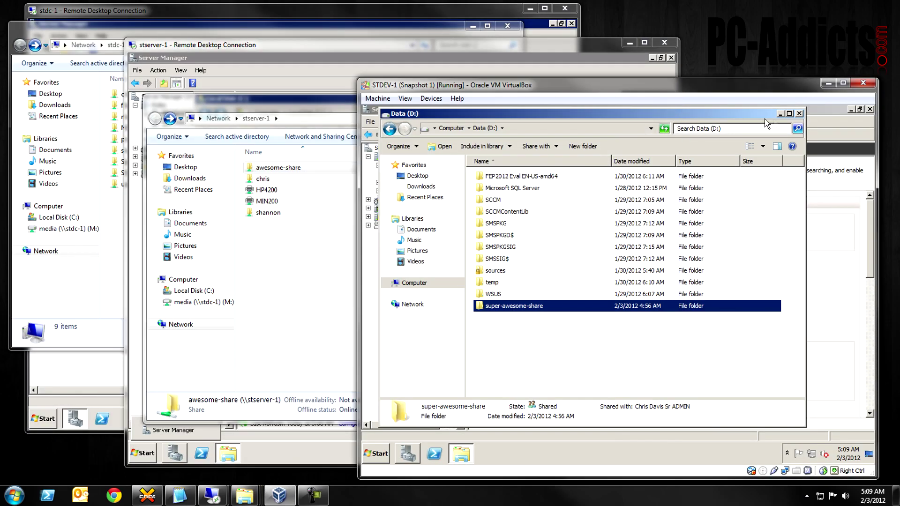
pyautogui.click(799, 114)
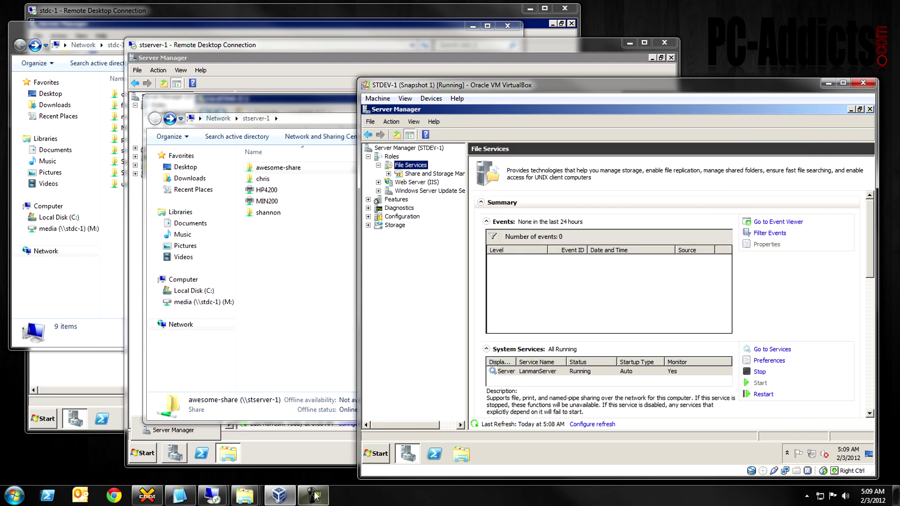
pyautogui.click(298, 455)
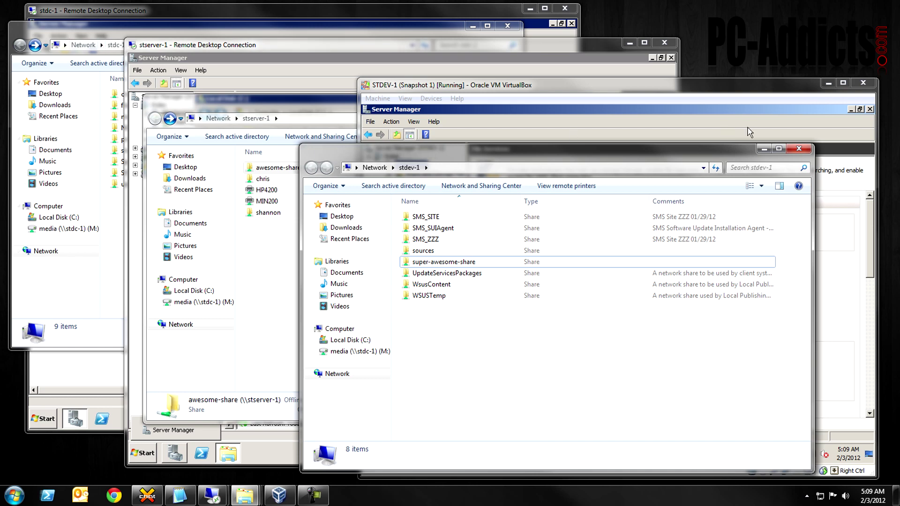
pyautogui.click(401, 13)
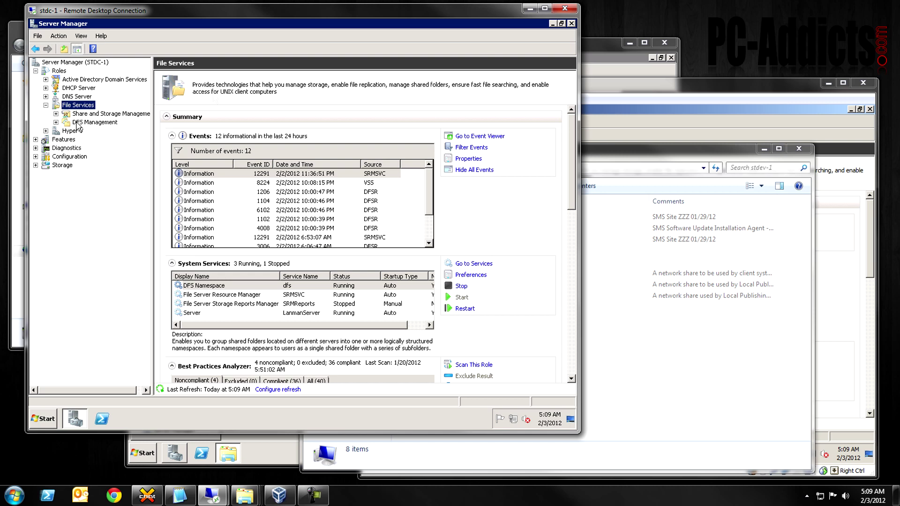
# - On stserver-1, close the Local Disk (C:) window and review the File Services overview
pyautogui.click(618, 53)
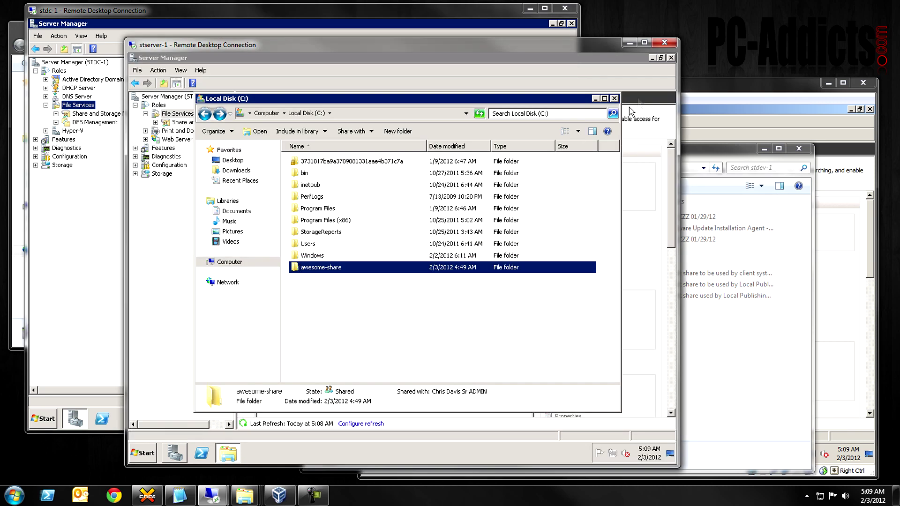
pyautogui.click(614, 98)
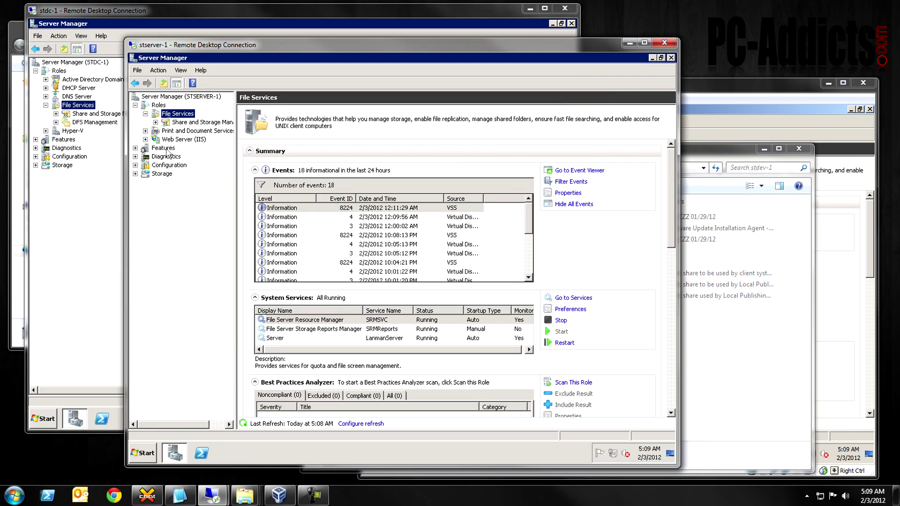
pyautogui.click(178, 123)
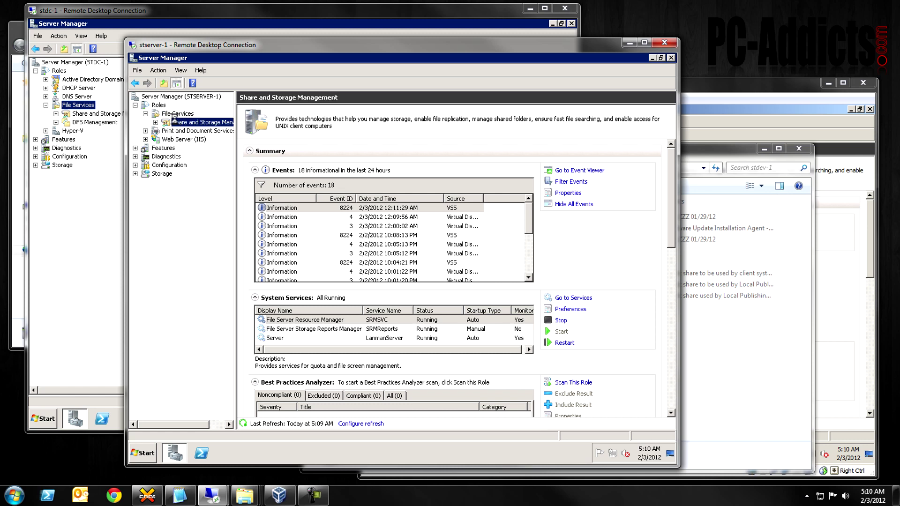
pyautogui.click(175, 115)
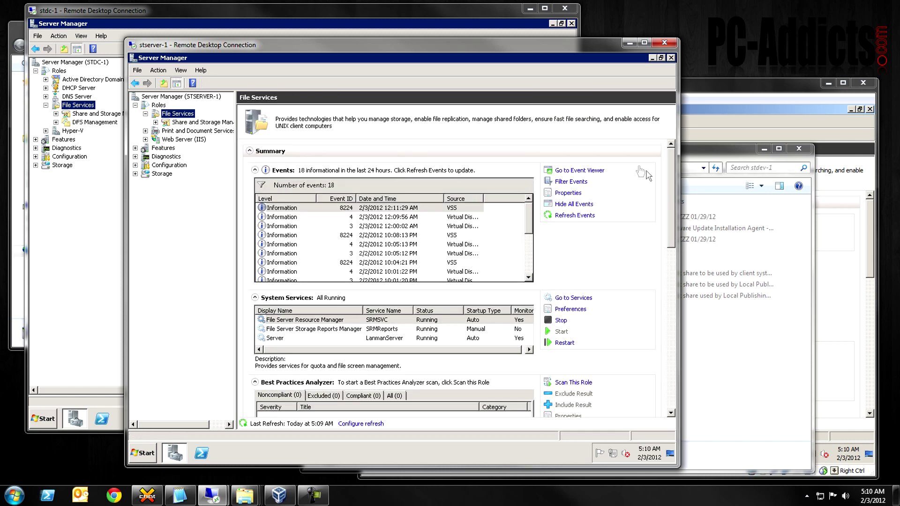
pyautogui.click(674, 192)
pyautogui.moveTo(677, 215); pyautogui.dragTo(670, 287)
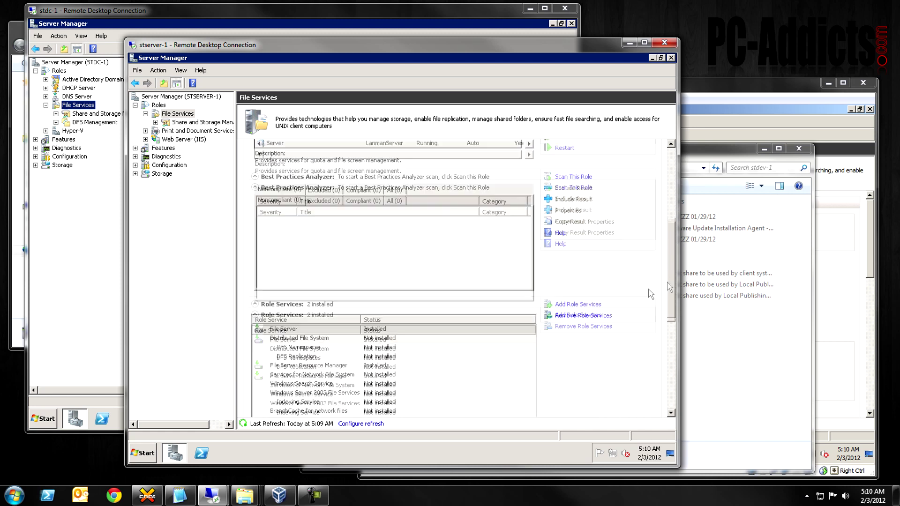
# - Install the DFS Namespaces and DFS Replication role services, choosing to create a namespace later
pyautogui.click(595, 305)
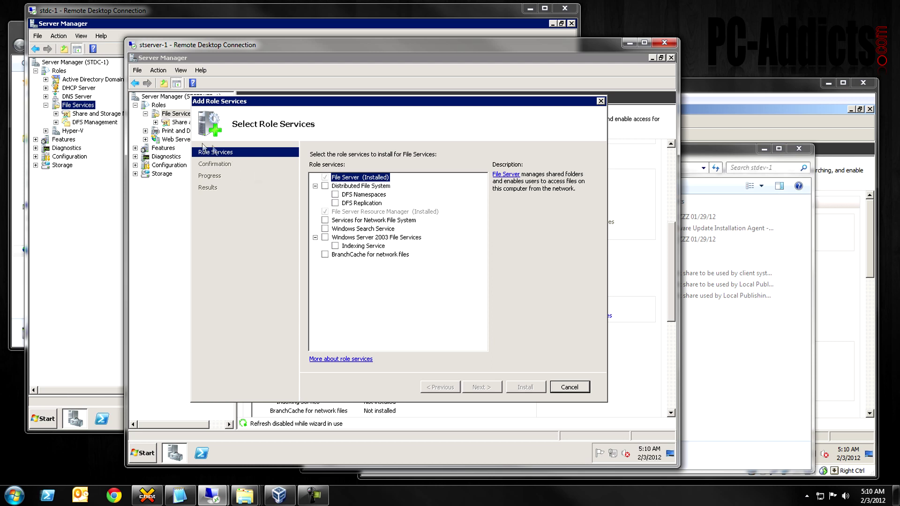
pyautogui.click(335, 195)
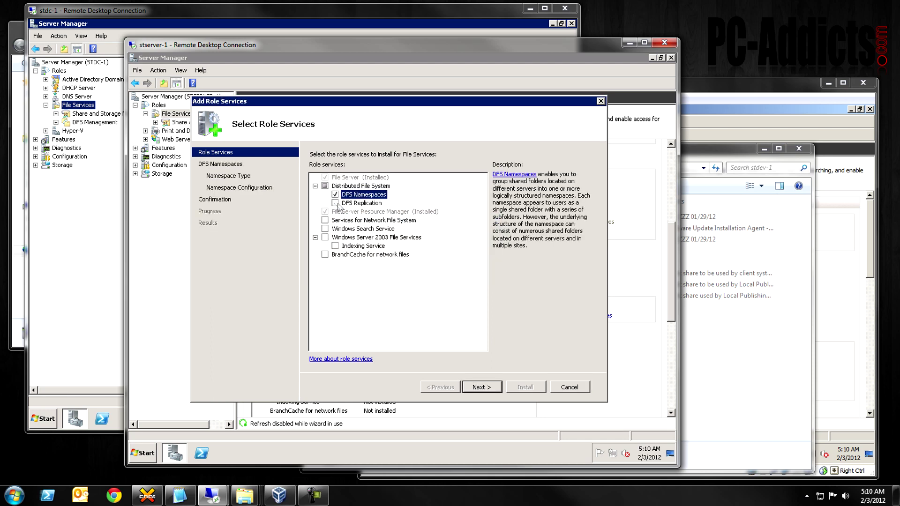
pyautogui.click(334, 203)
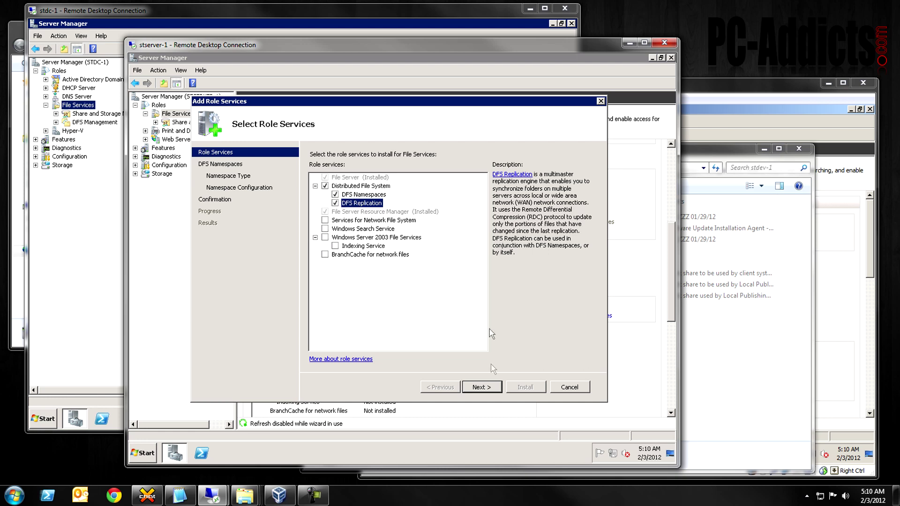
pyautogui.click(493, 389)
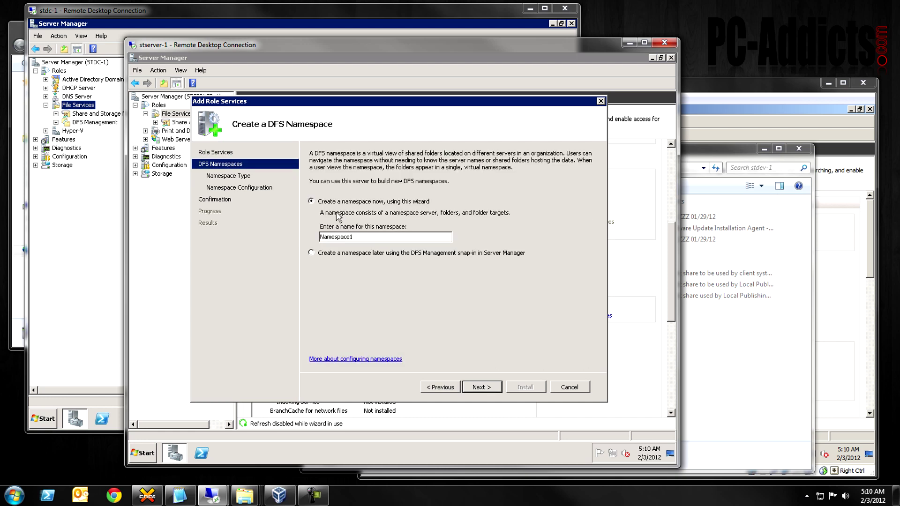
pyautogui.click(350, 253)
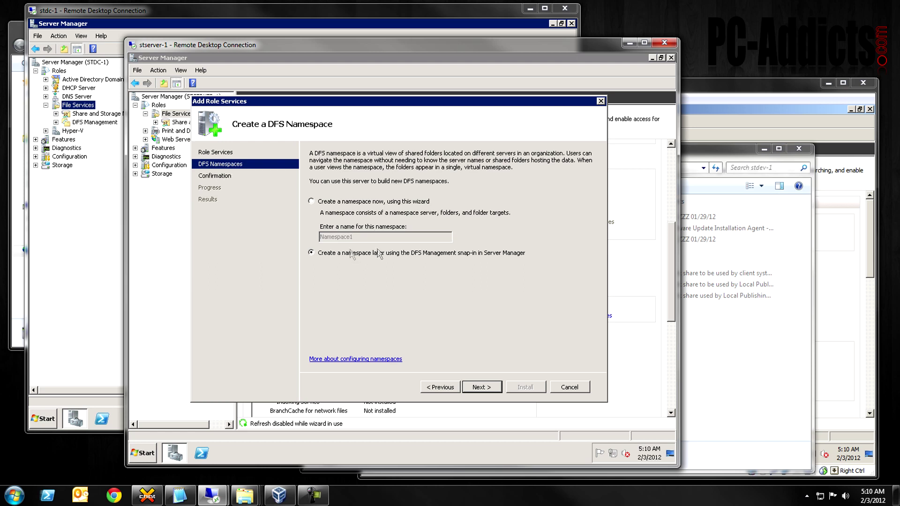
pyautogui.click(487, 387)
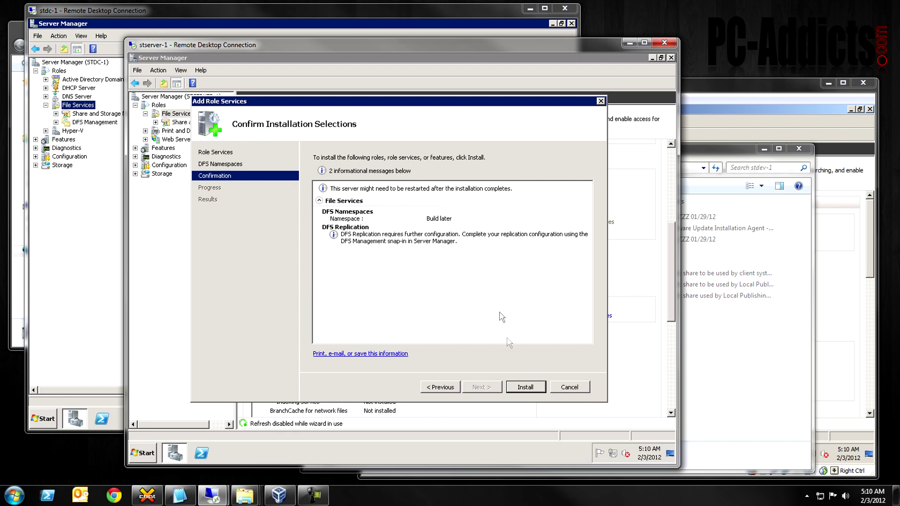
pyautogui.click(436, 388)
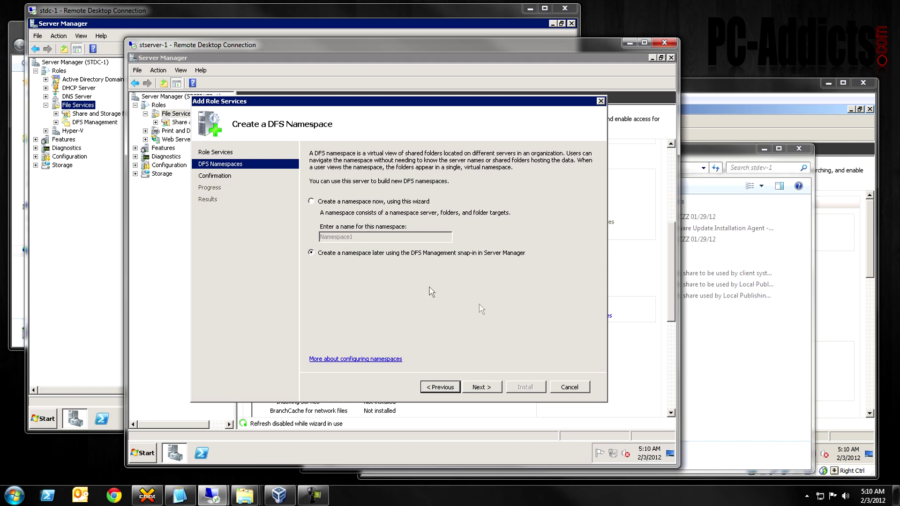
pyautogui.click(489, 391)
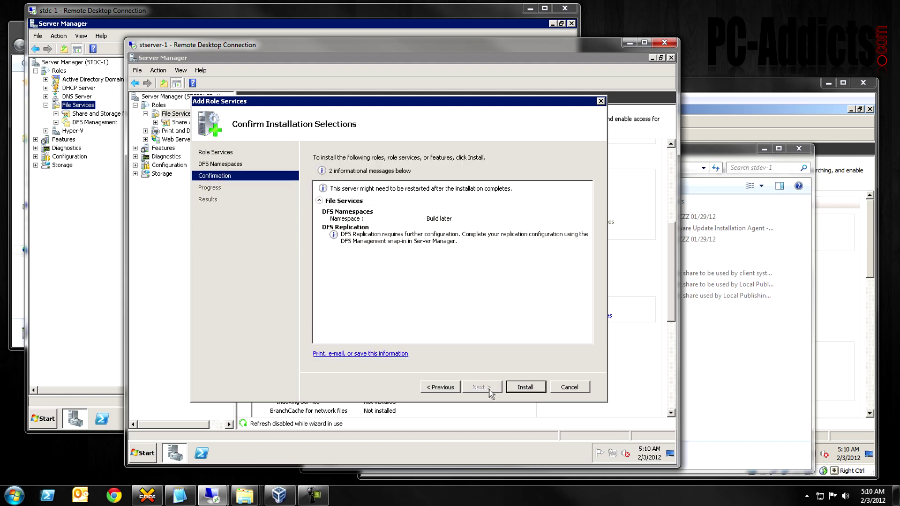
pyautogui.click(511, 391)
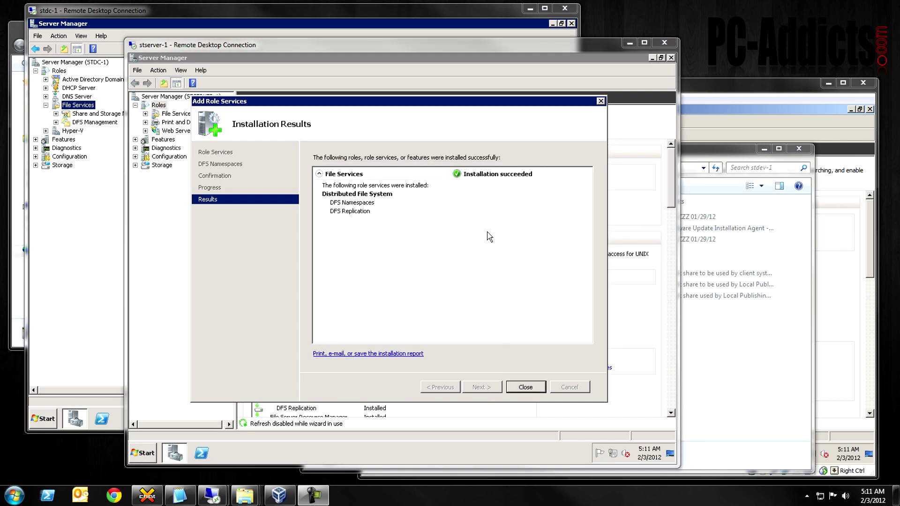
# - Close the installation results and open DFS Management on stserver-1, then on stdc-1
pyautogui.click(524, 388)
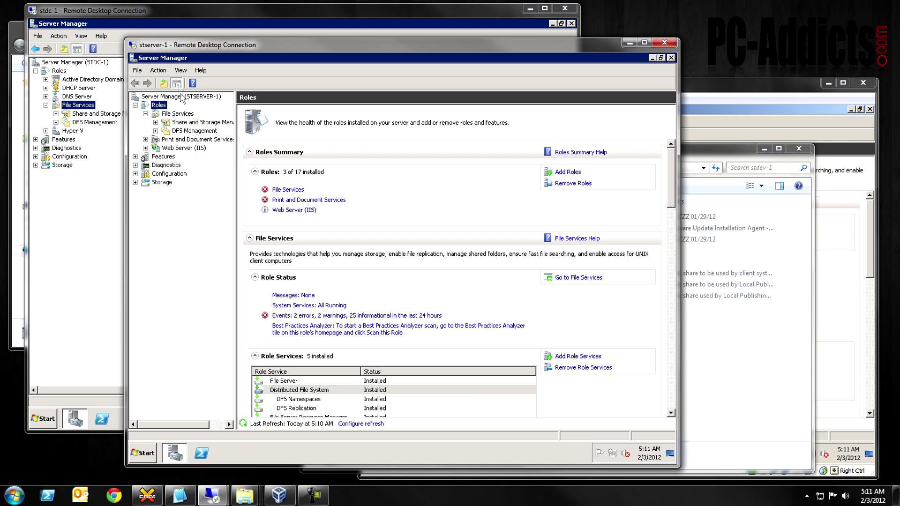
pyautogui.click(184, 132)
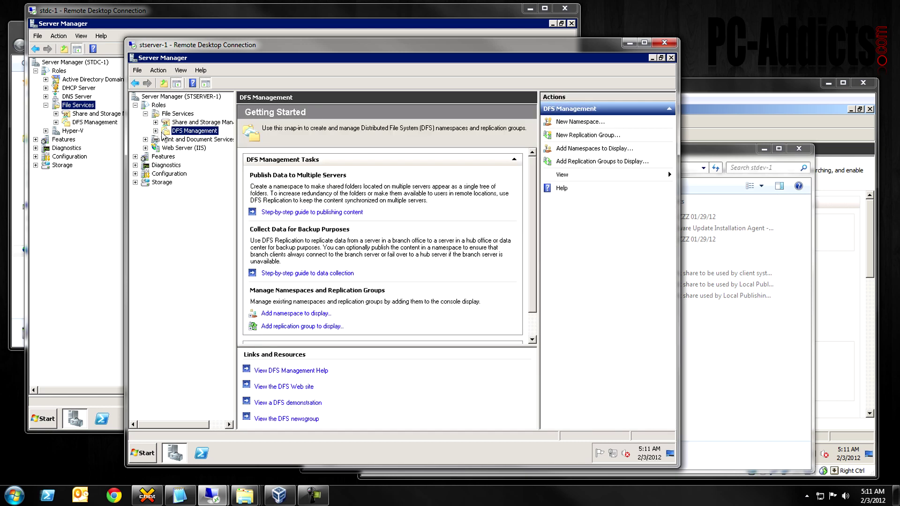
pyautogui.click(90, 122)
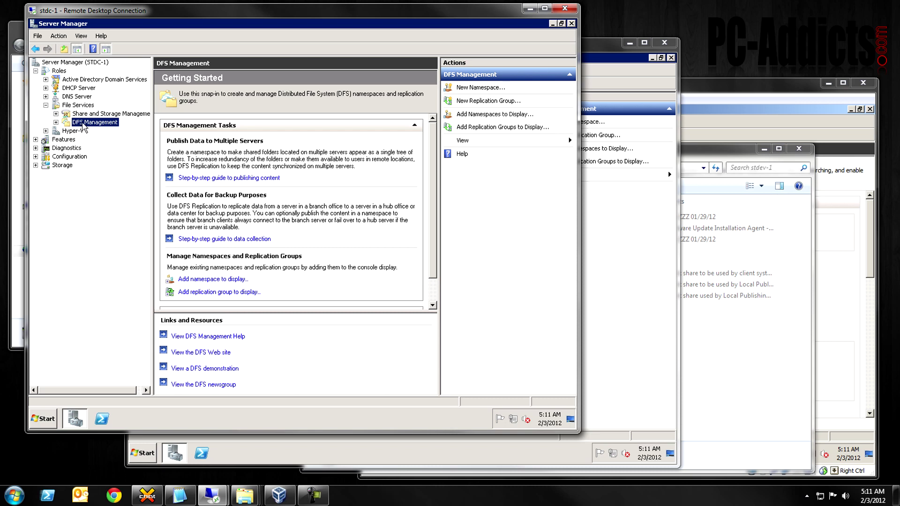
pyautogui.rightClick(85, 127)
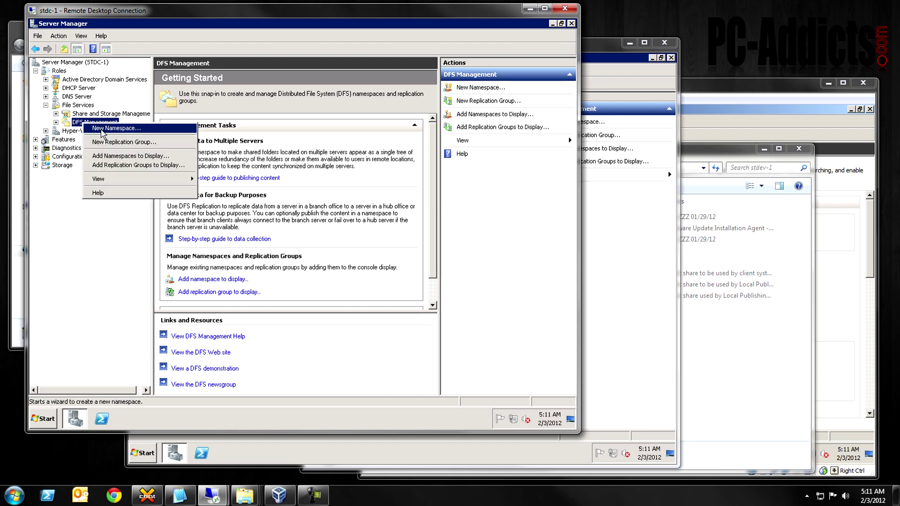
# - Start a New Namespace with stdc-1 as the namespace server and advance to naming
pyautogui.click(116, 129)
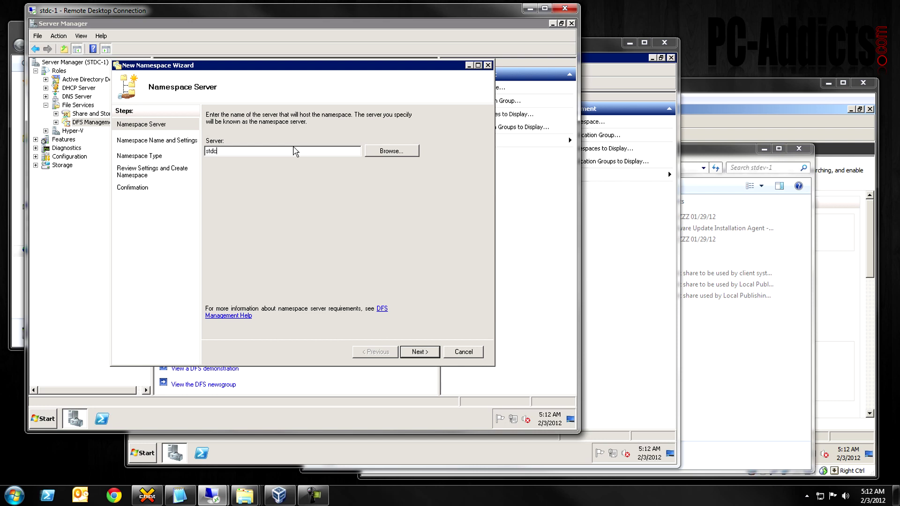
pyautogui.click(384, 151)
pyautogui.write('stdc-1')
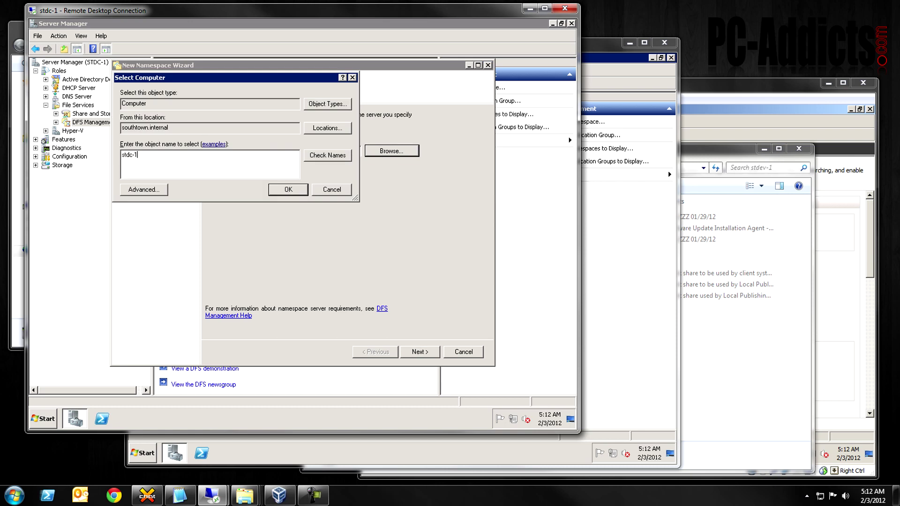
pyautogui.press('Return')
pyautogui.click(427, 352)
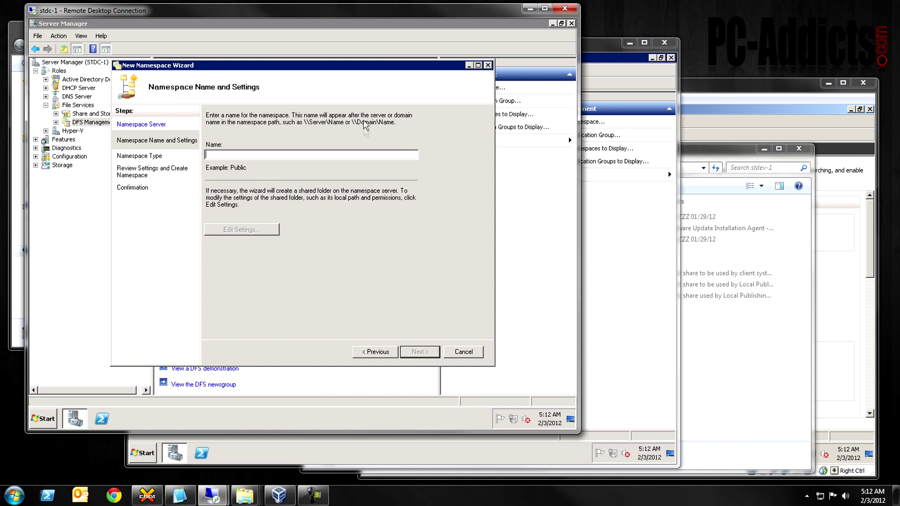
# - Enter dfs as the namespace name and continue to the namespace type page
pyautogui.click(14, 496)
pyautogui.write('\\\\')
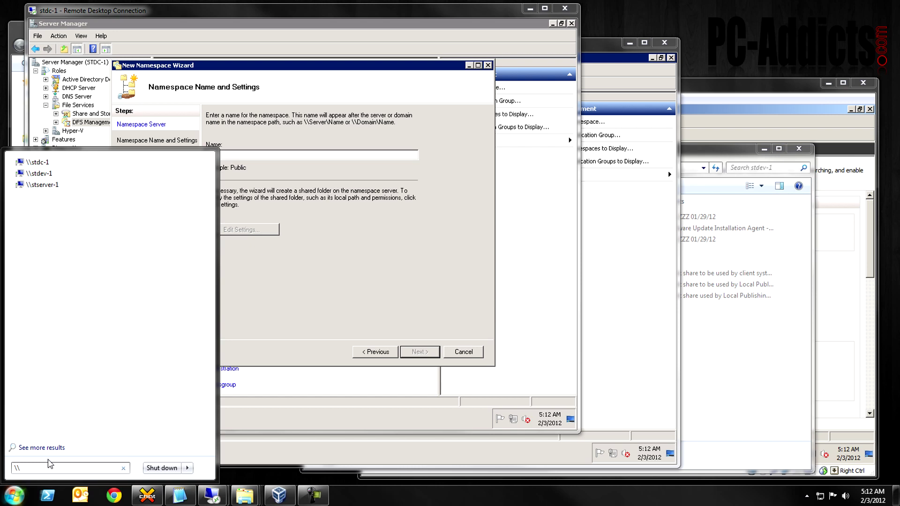
pyautogui.write('wn\\')
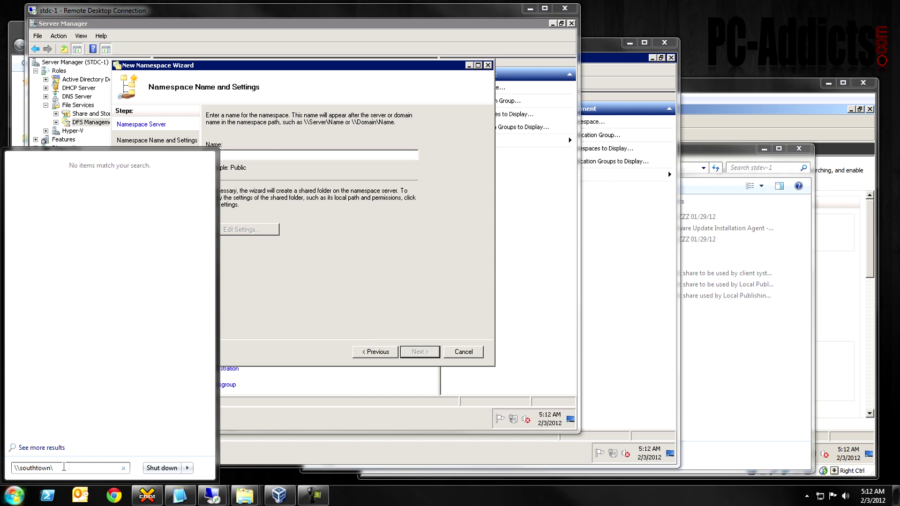
pyautogui.click(283, 155)
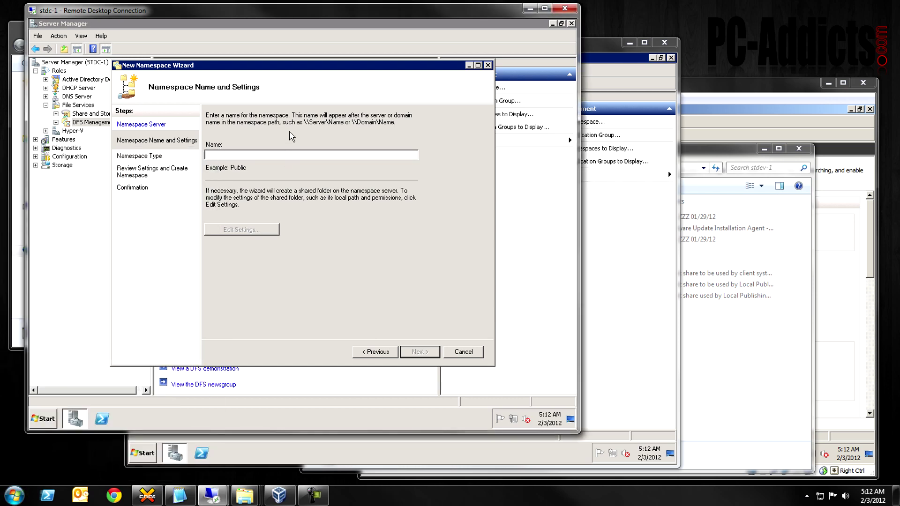
pyautogui.write('dfs')
pyautogui.click(12, 497)
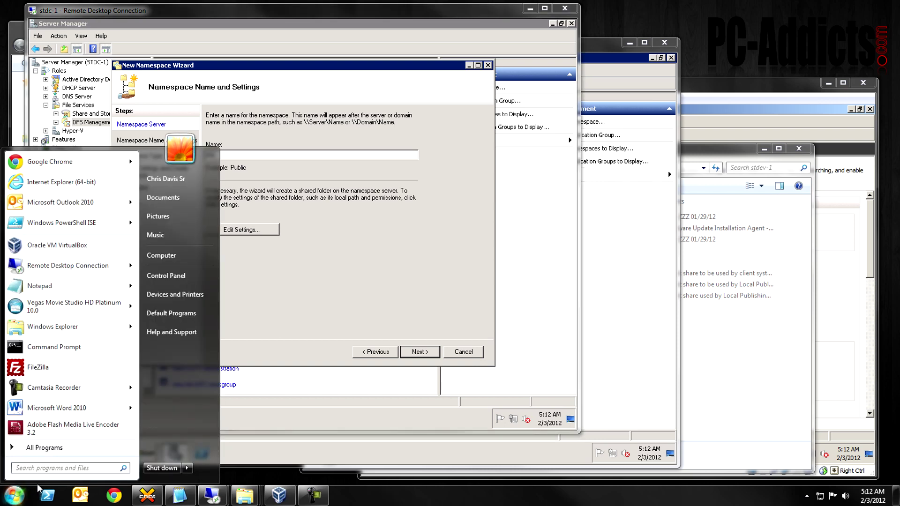
pyautogui.write('\\\\southtown\\')
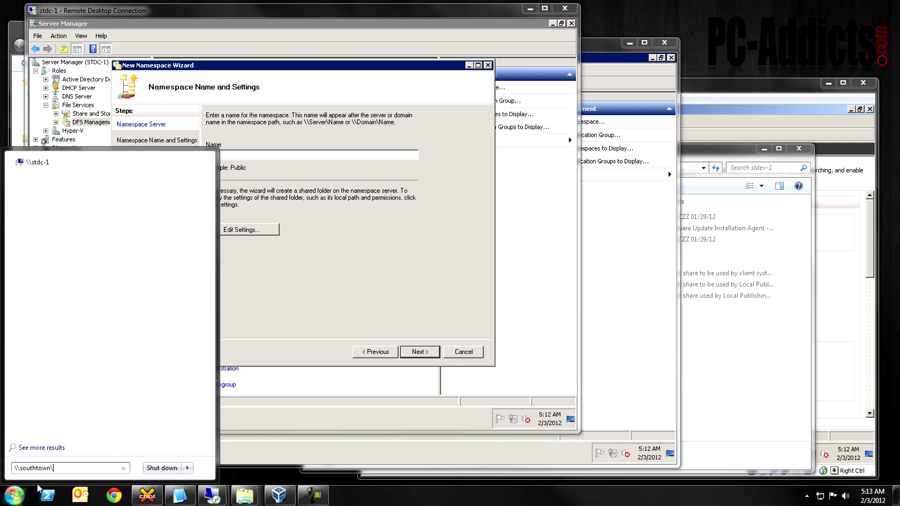
pyautogui.write('df')
pyautogui.press('Escape')
pyautogui.press('Escape')
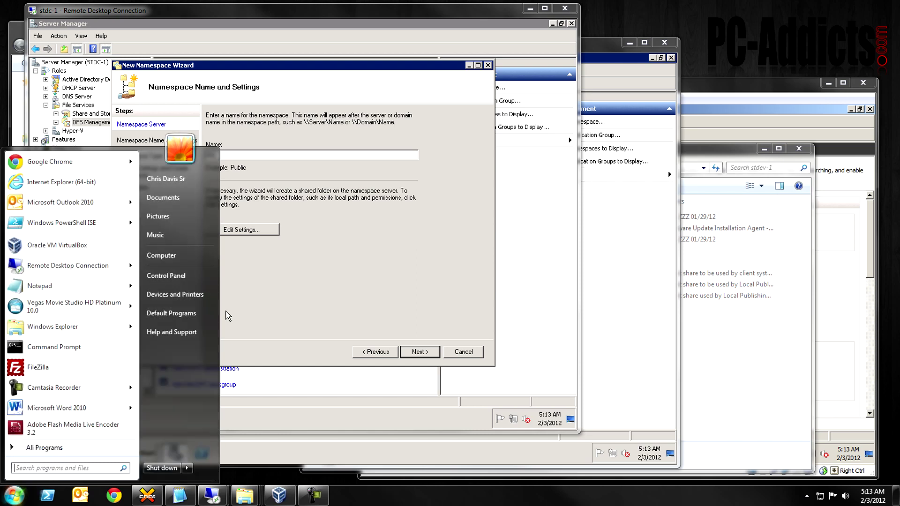
pyautogui.write('dfs')
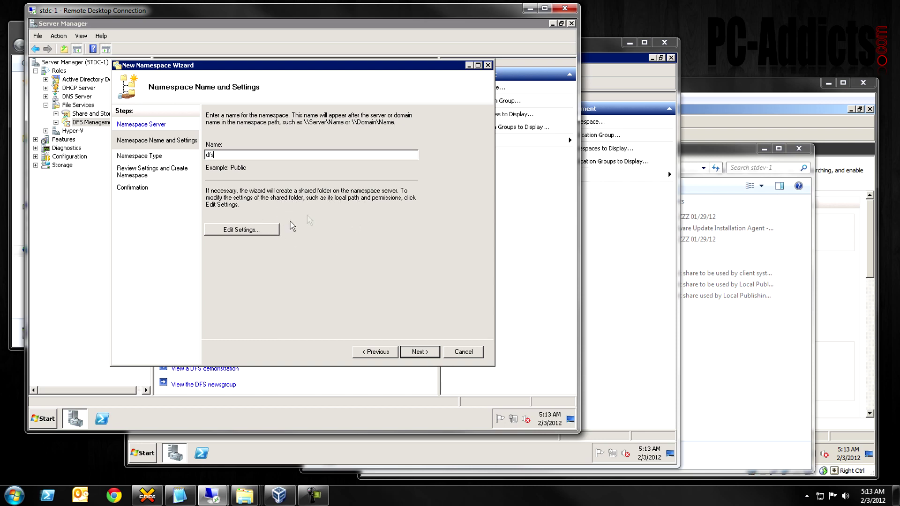
pyautogui.click(419, 352)
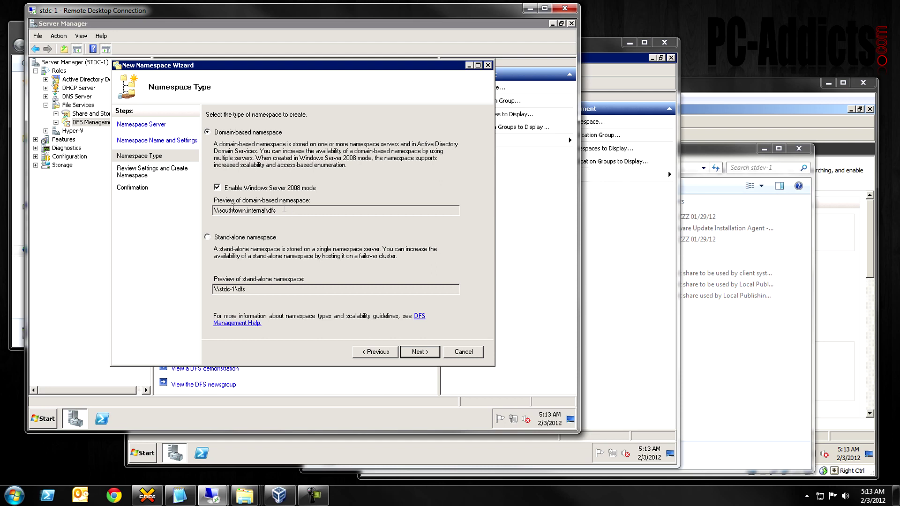
# - Keep domain-based Windows Server 2008 mode, create \\southtown.internal\dfs and close the wizard
pyautogui.click(420, 352)
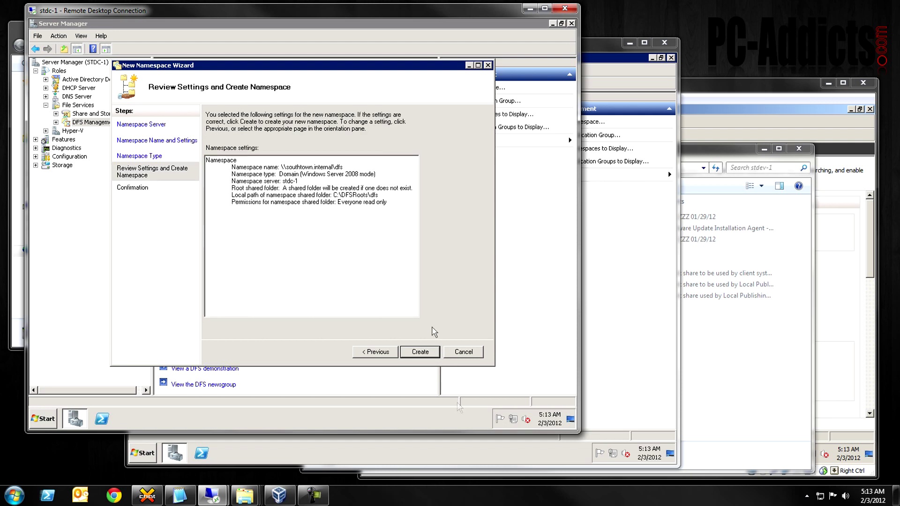
pyautogui.click(413, 355)
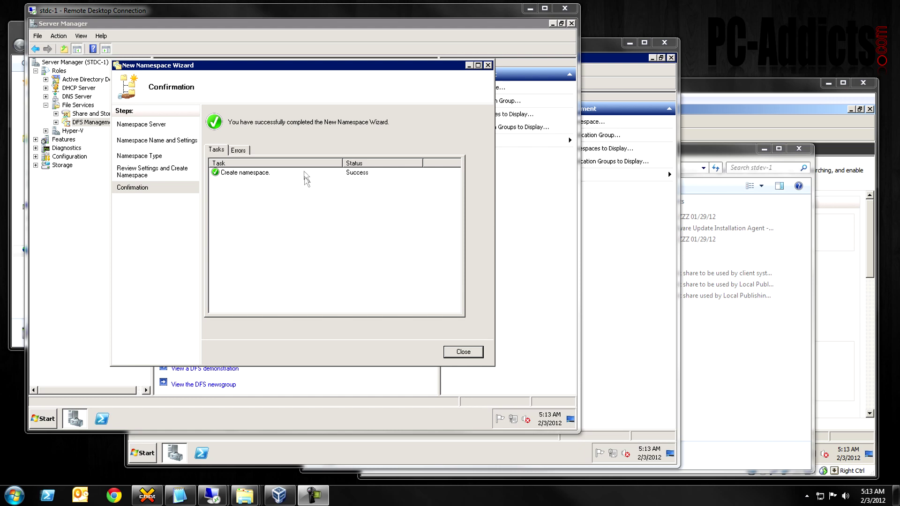
pyautogui.click(463, 352)
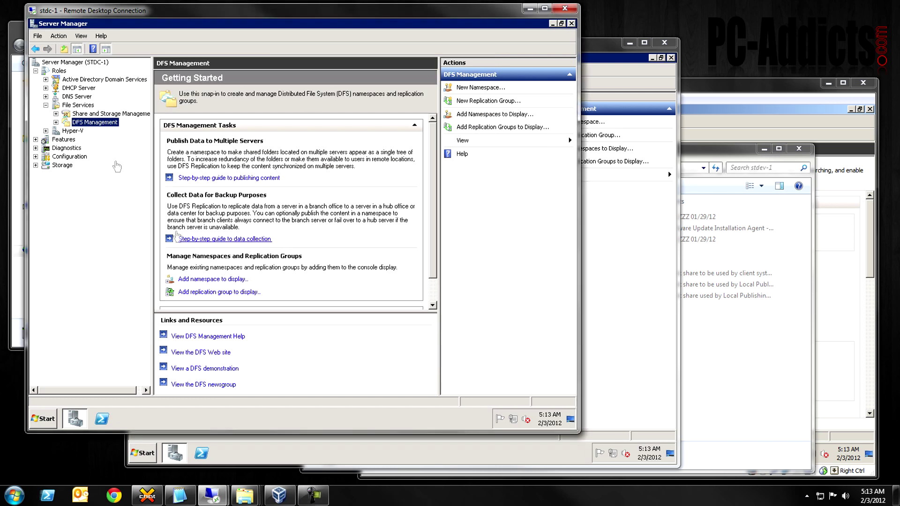
# - Expand DFS Management > Namespaces and open the actions menu for \\southtown.internal\dfs
pyautogui.click(55, 122)
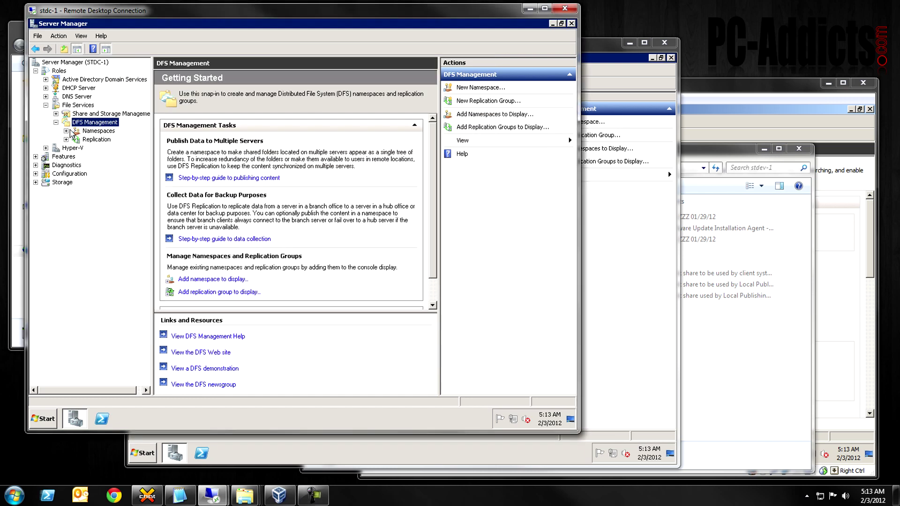
pyautogui.click(97, 131)
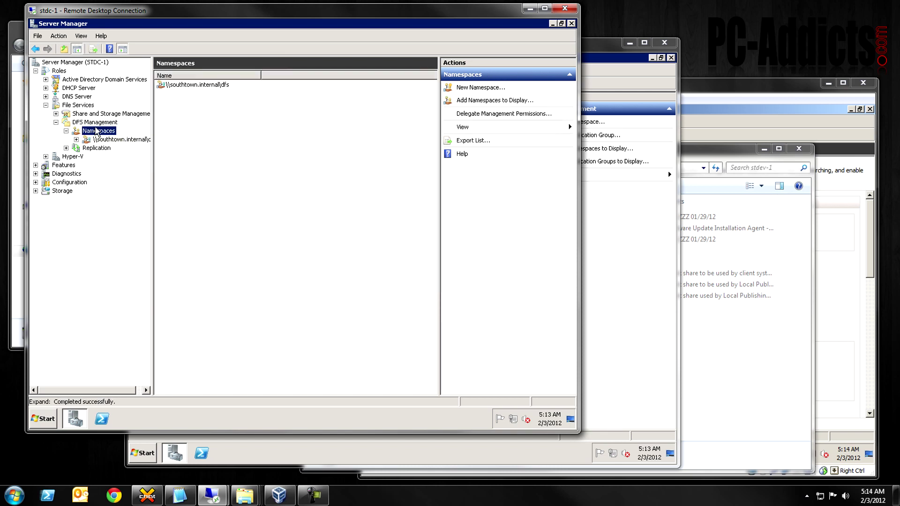
pyautogui.click(115, 141)
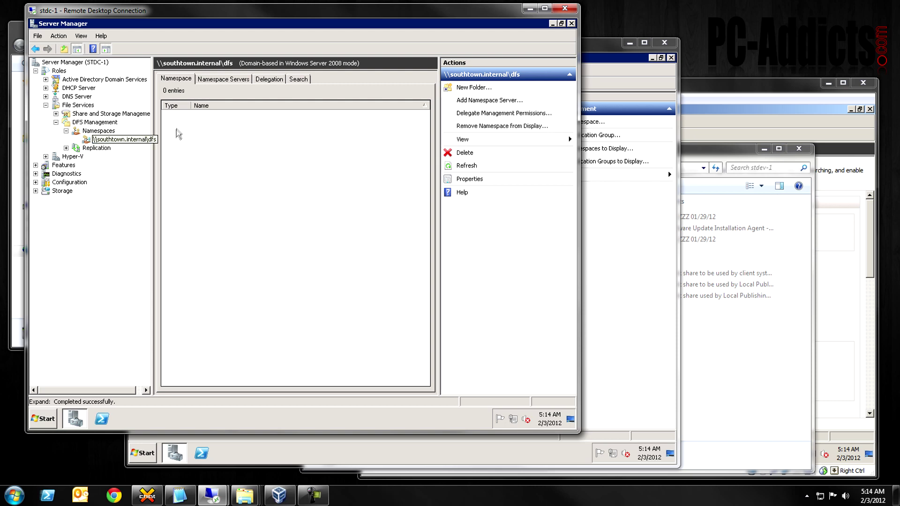
pyautogui.click(66, 148)
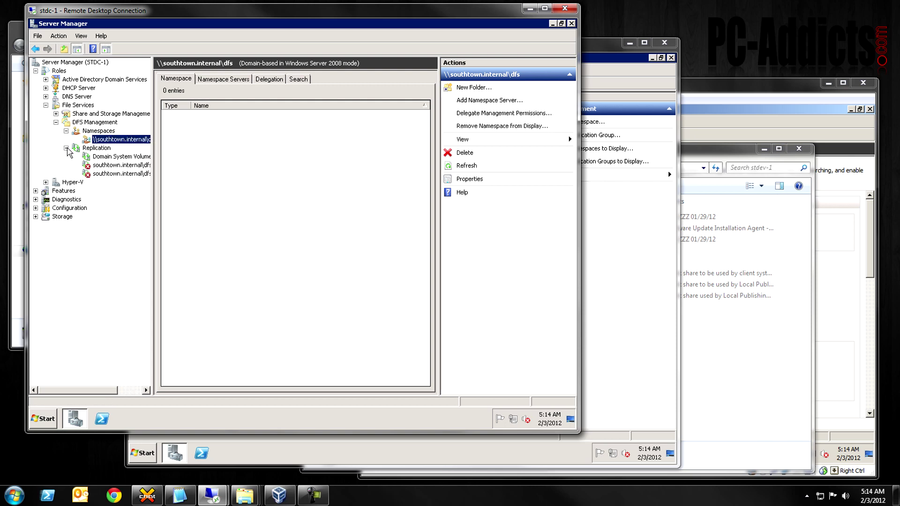
pyautogui.click(66, 148)
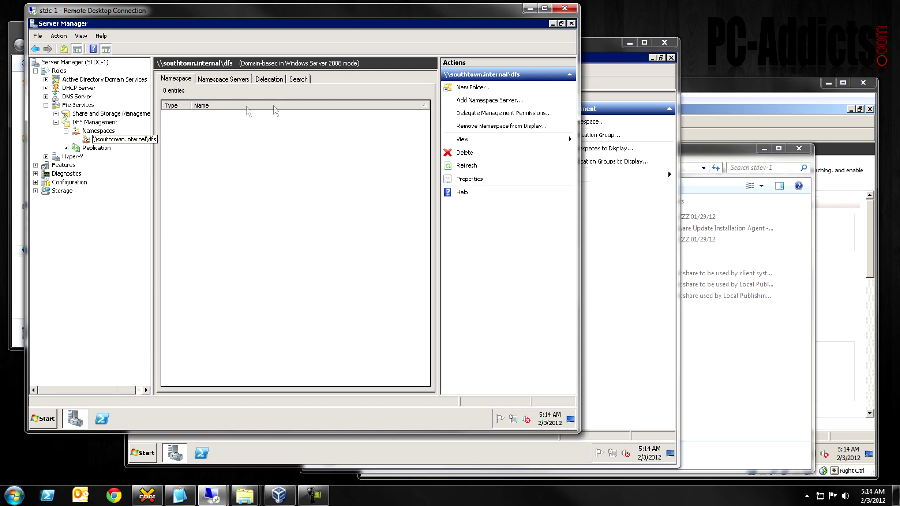
pyautogui.click(238, 79)
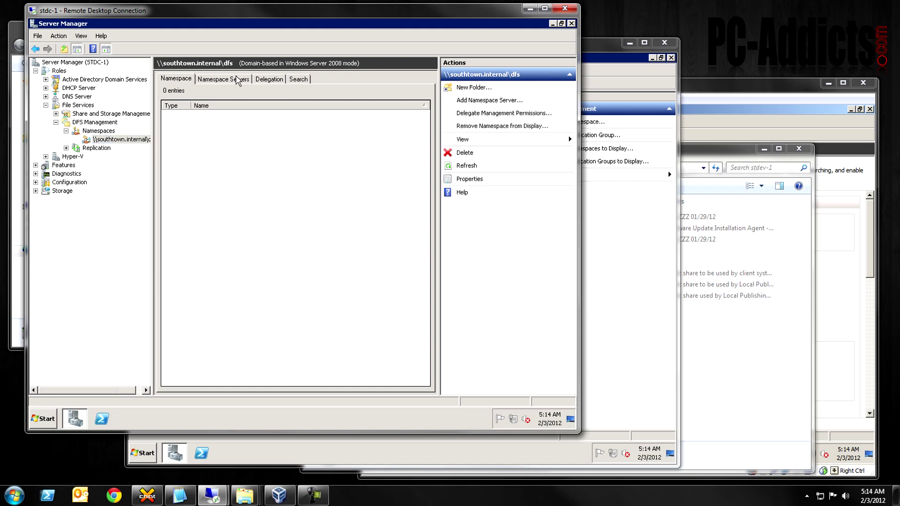
pyautogui.rightClick(111, 140)
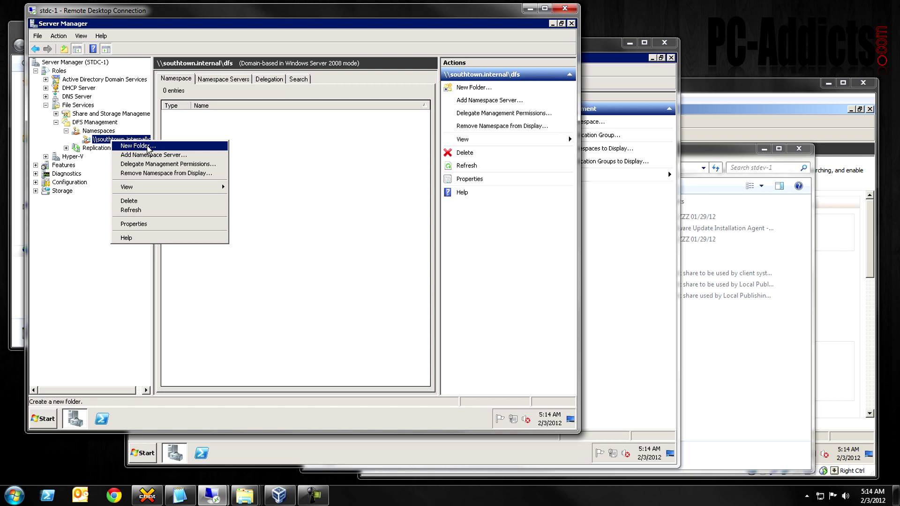
# - Create a namespace folder named users with \\stdc-1\users as its target
pyautogui.click(178, 147)
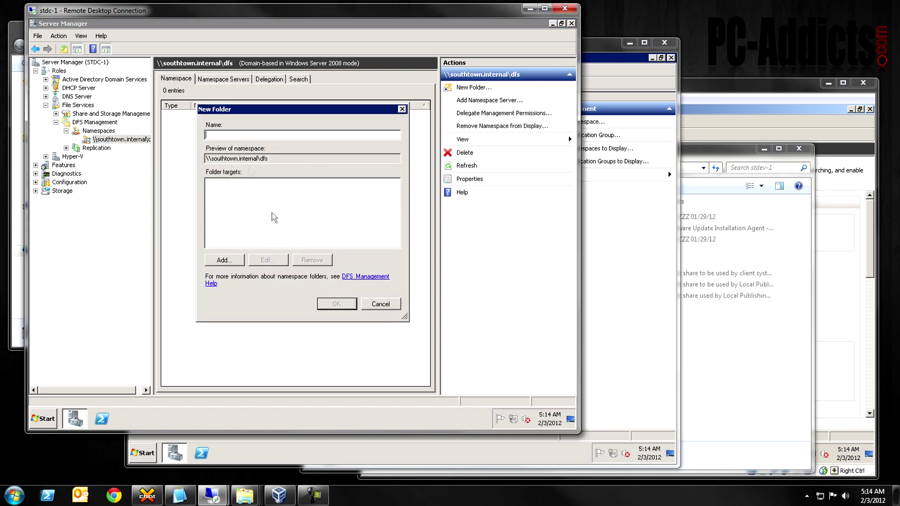
pyautogui.click(18, 26)
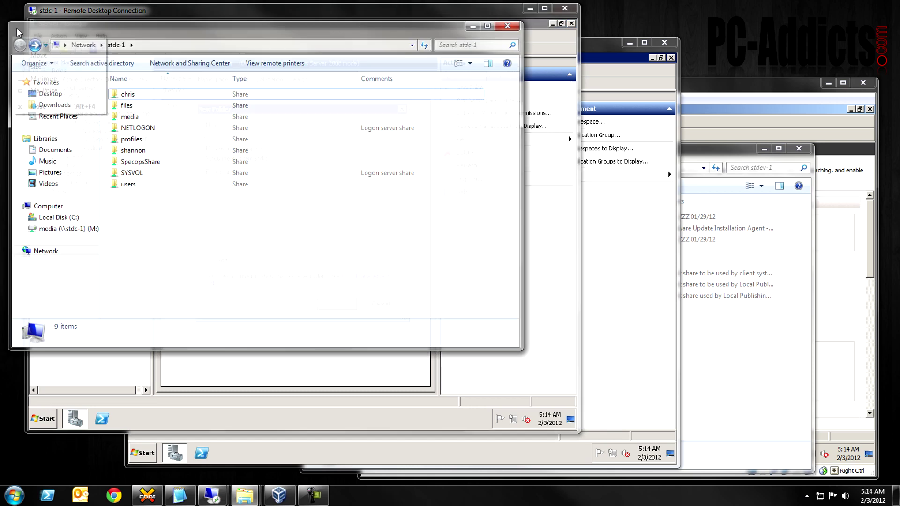
pyautogui.click(178, 201)
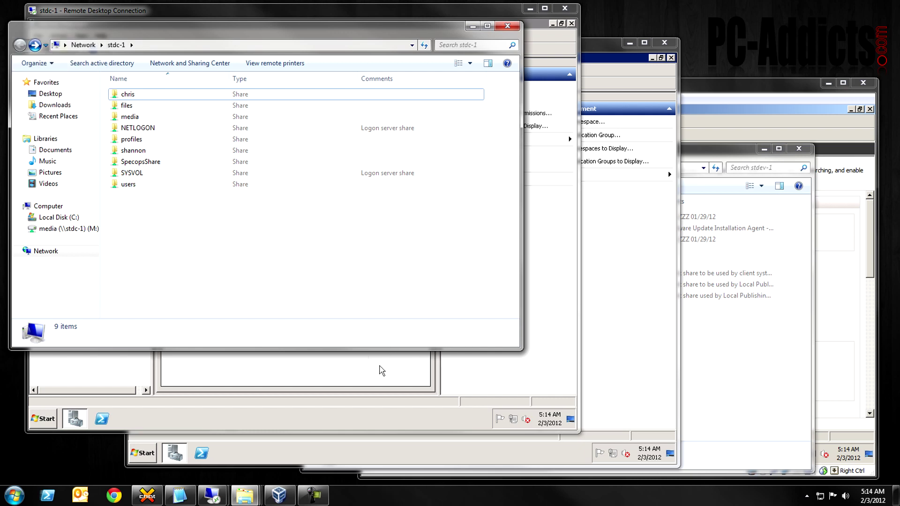
pyautogui.click(354, 375)
pyautogui.write('users')
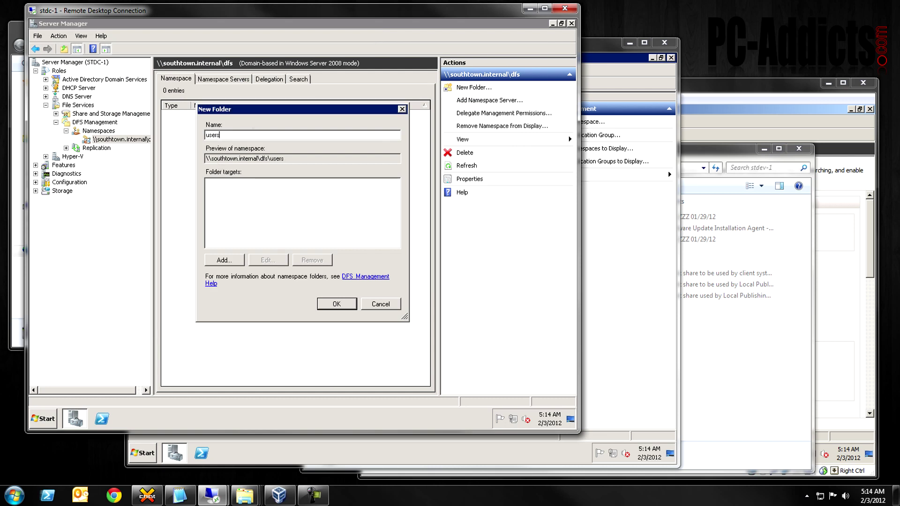
pyautogui.click(235, 265)
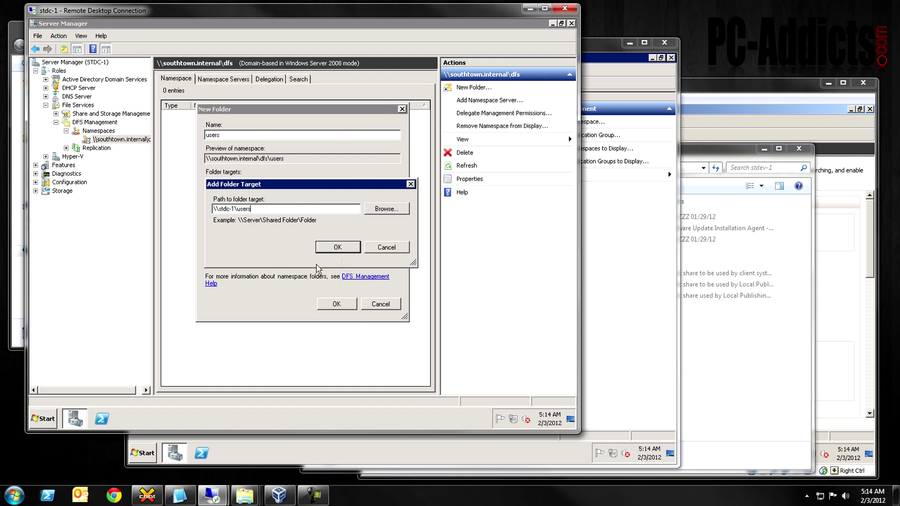
pyautogui.click(20, 293)
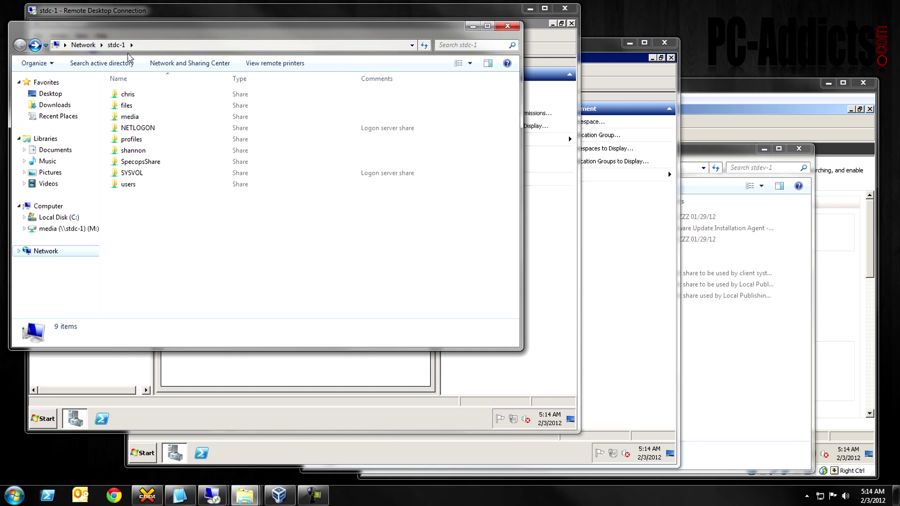
pyautogui.click(408, 382)
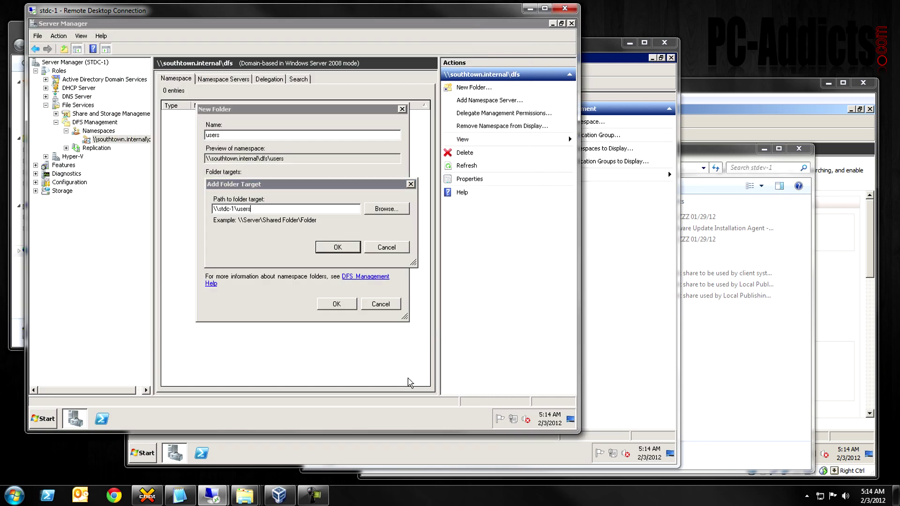
pyautogui.click(341, 248)
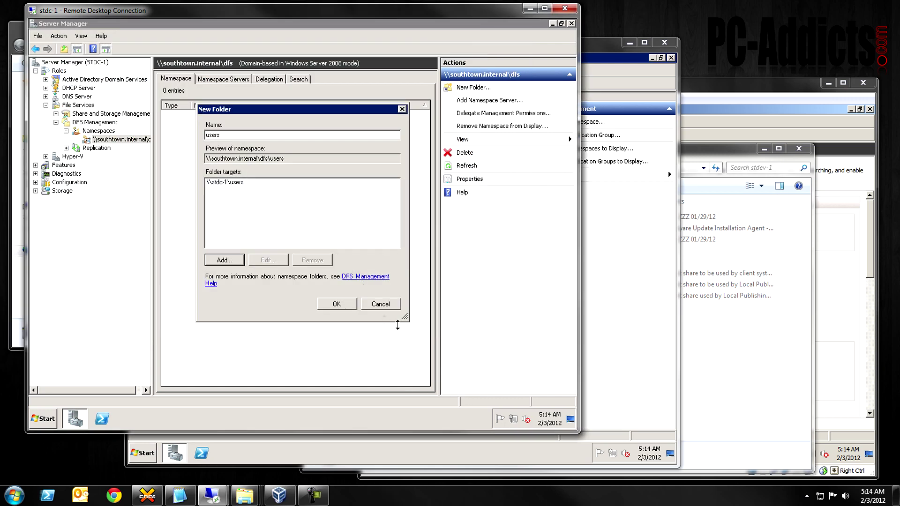
pyautogui.click(329, 305)
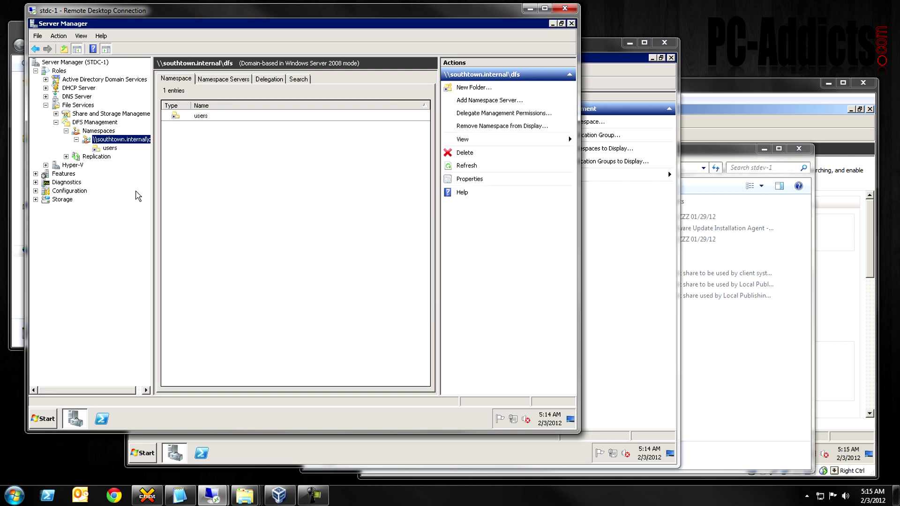
pyautogui.click(15, 496)
# - Open \\southtown\dfs and check the users folder's DFS referral points to \\STDC-1\users
pyautogui.write('\\southtown\\')
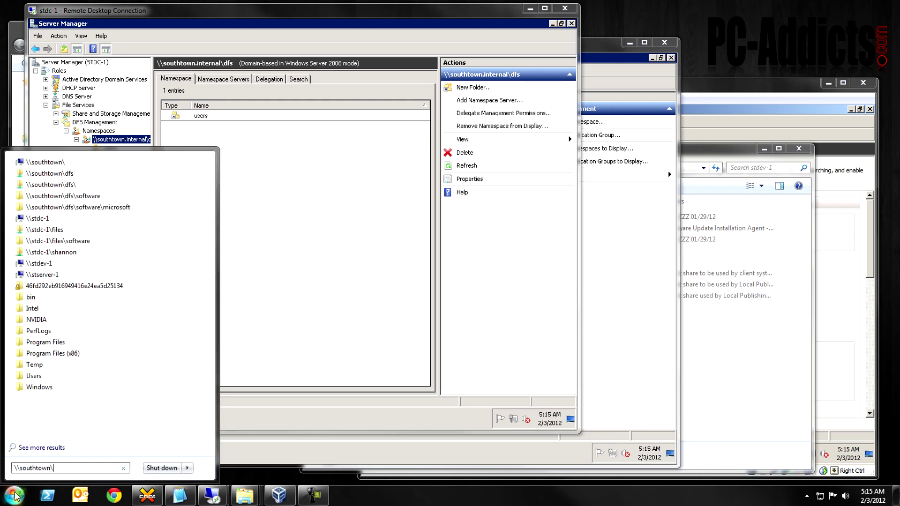
pyautogui.write('dfs')
pyautogui.press('Return')
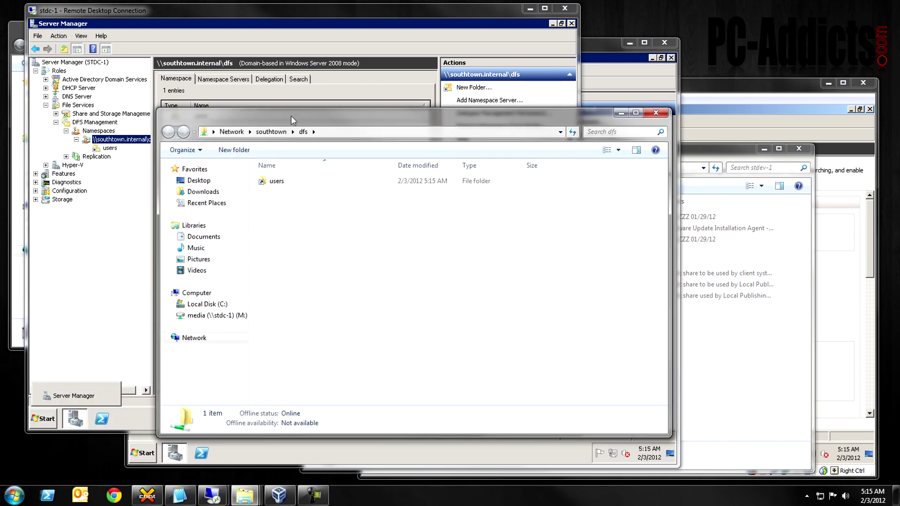
pyautogui.click(384, 136)
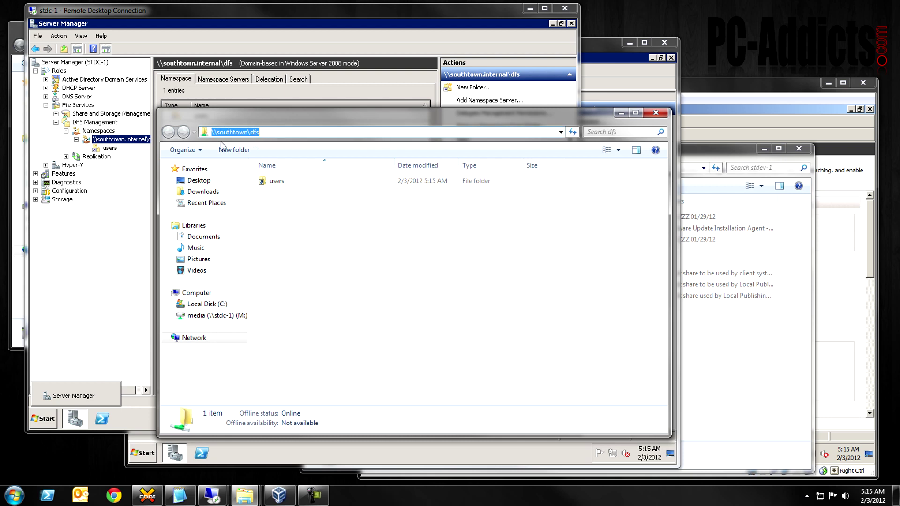
pyautogui.press('Escape')
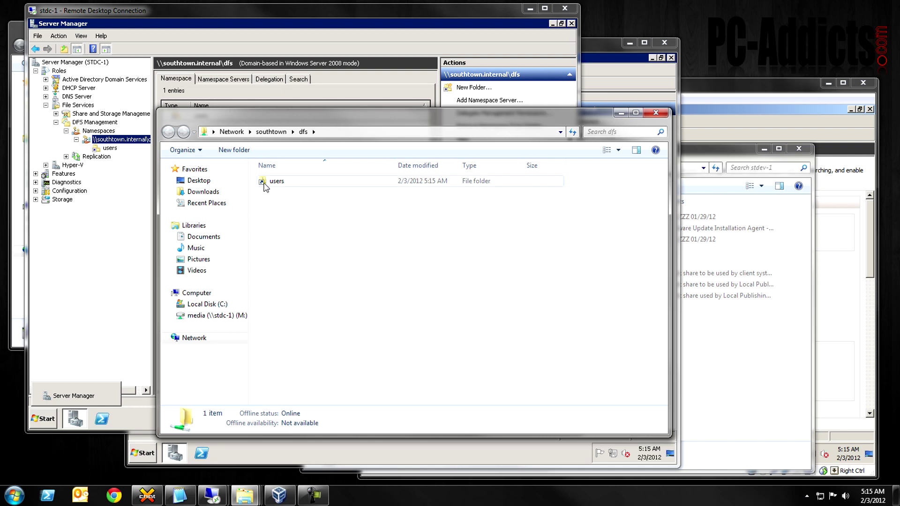
pyautogui.rightClick(267, 183)
pyautogui.click(299, 362)
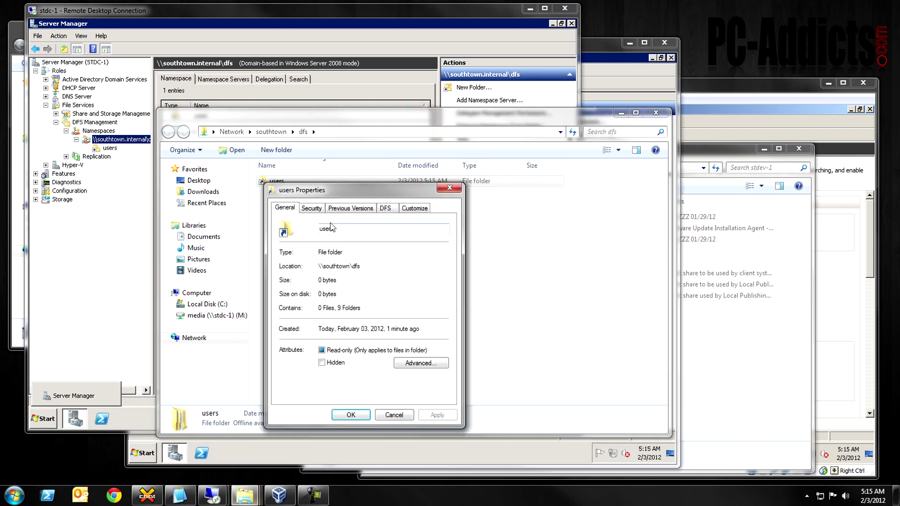
pyautogui.click(387, 208)
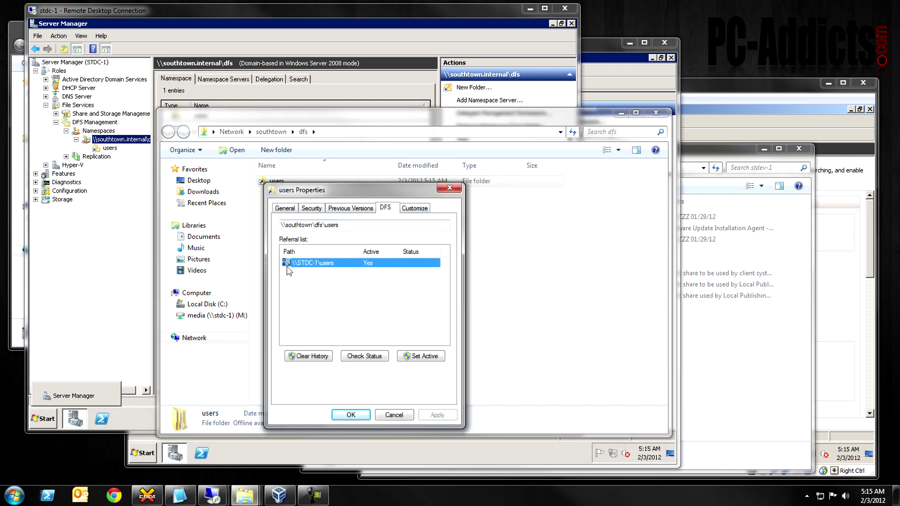
pyautogui.click(363, 416)
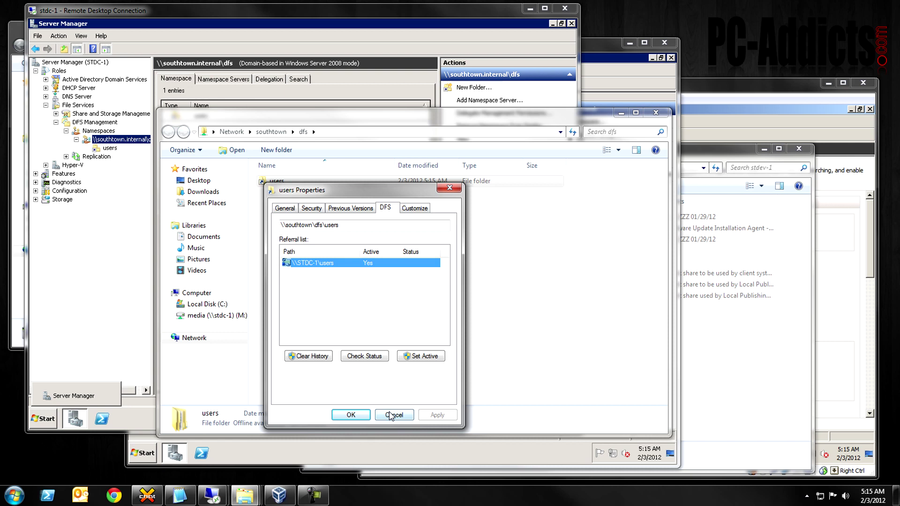
# - Browse into users to see its three folders, return to the dfs root and minimize Explorer
pyautogui.doubleClick(282, 182)
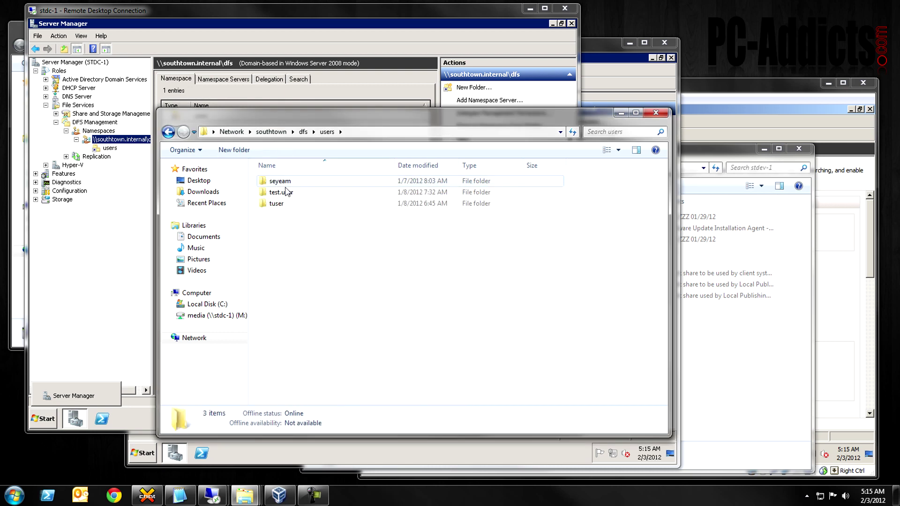
pyautogui.click(168, 132)
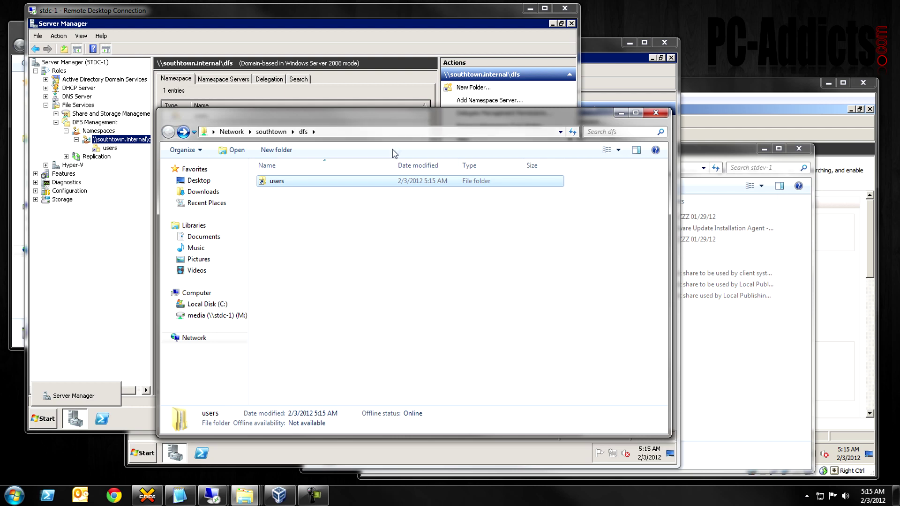
pyautogui.click(617, 114)
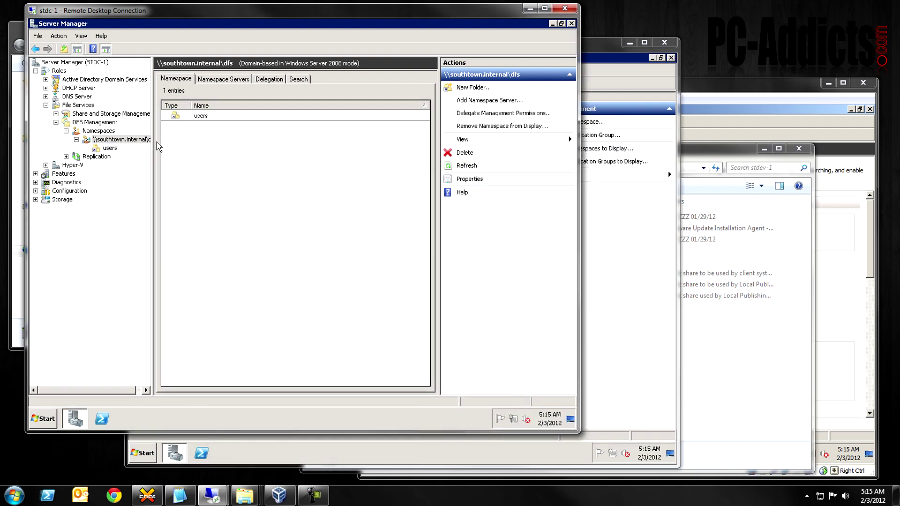
# - Create a new dfs folder named a-share with the target \\stserver-1\awesome-share
pyautogui.rightClick(115, 140)
pyautogui.click(139, 144)
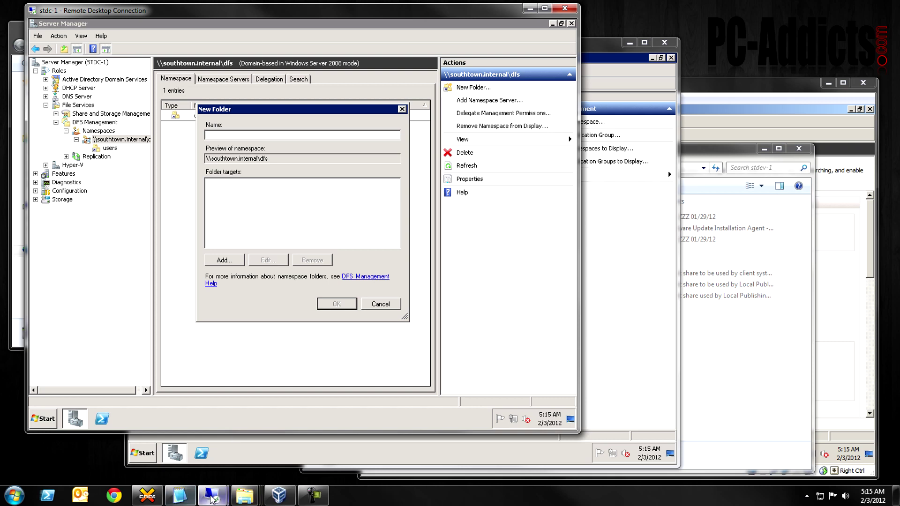
pyautogui.moveTo(212, 497)
pyautogui.click(217, 442)
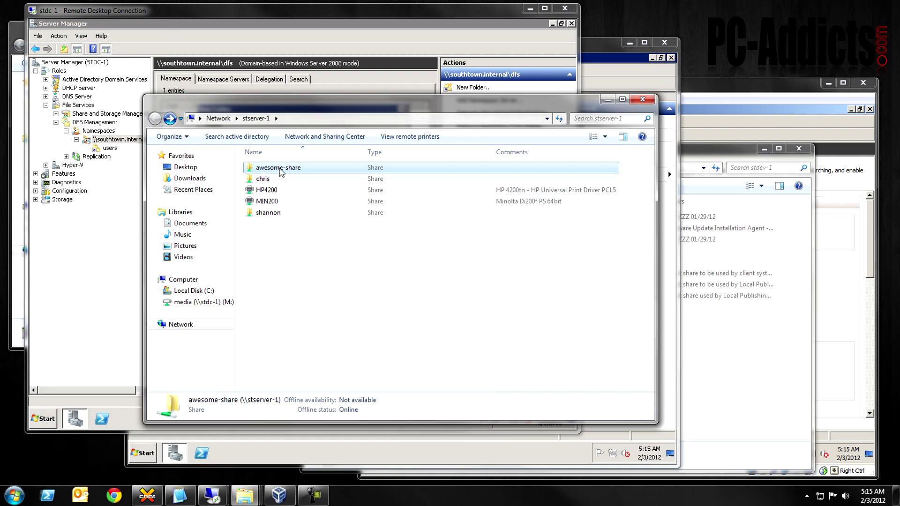
pyautogui.click(298, 7)
pyautogui.write('a-share')
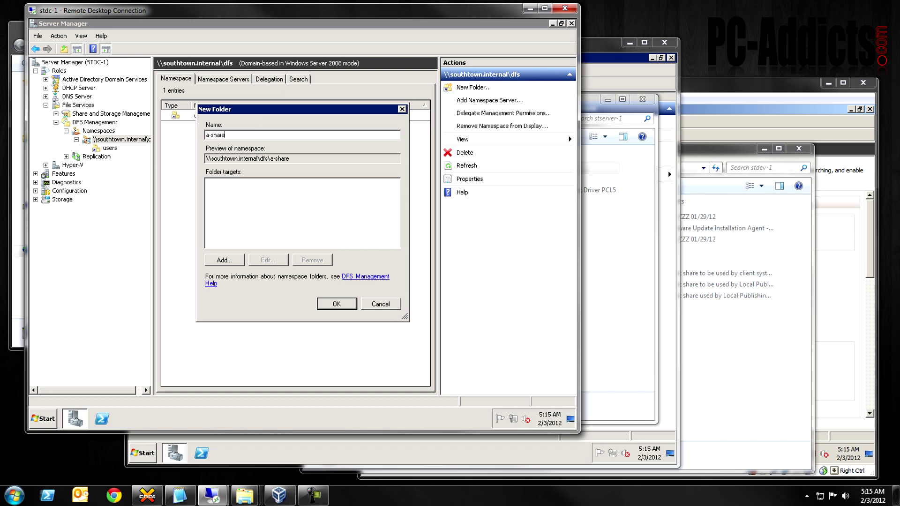
pyautogui.press('Tab')
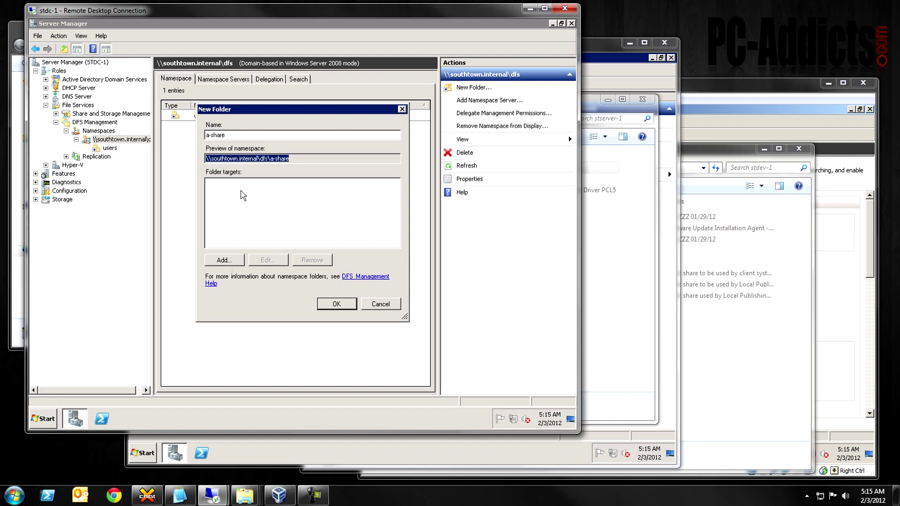
pyautogui.click(234, 263)
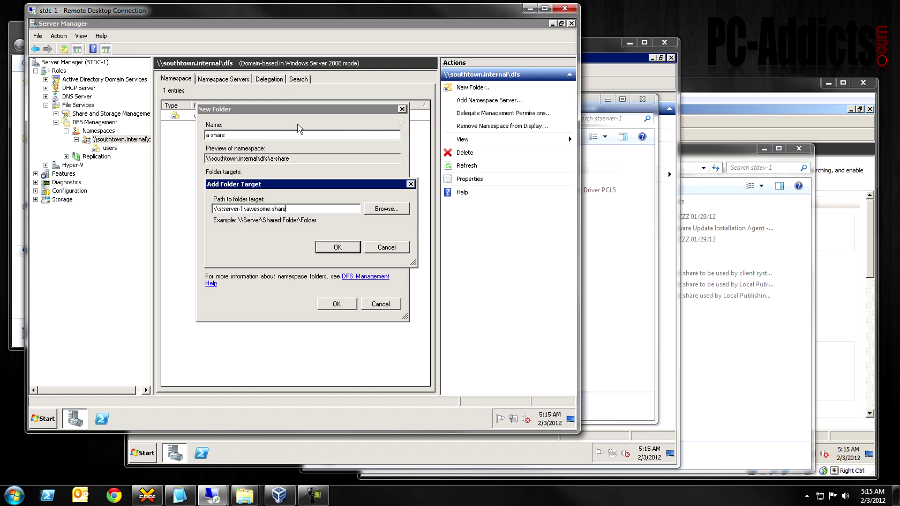
pyautogui.click(345, 250)
pyautogui.click(338, 303)
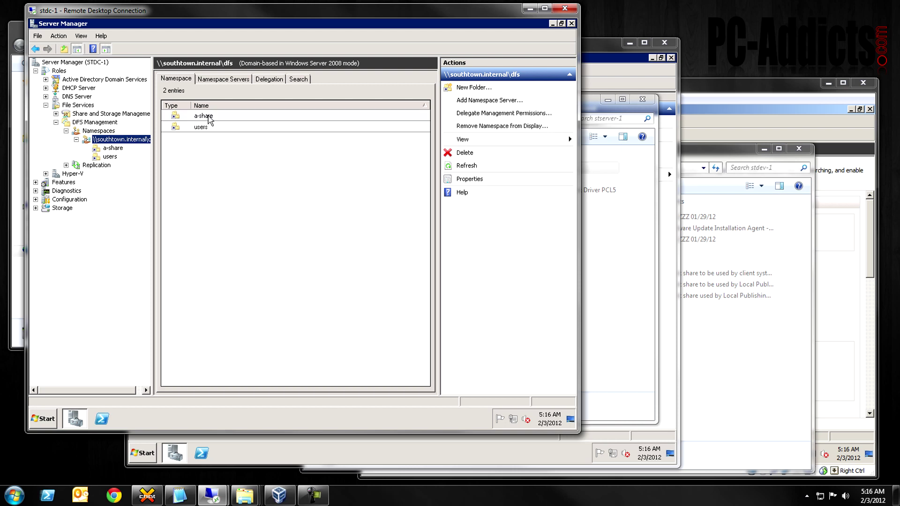
pyautogui.click(208, 116)
pyautogui.moveTo(243, 493)
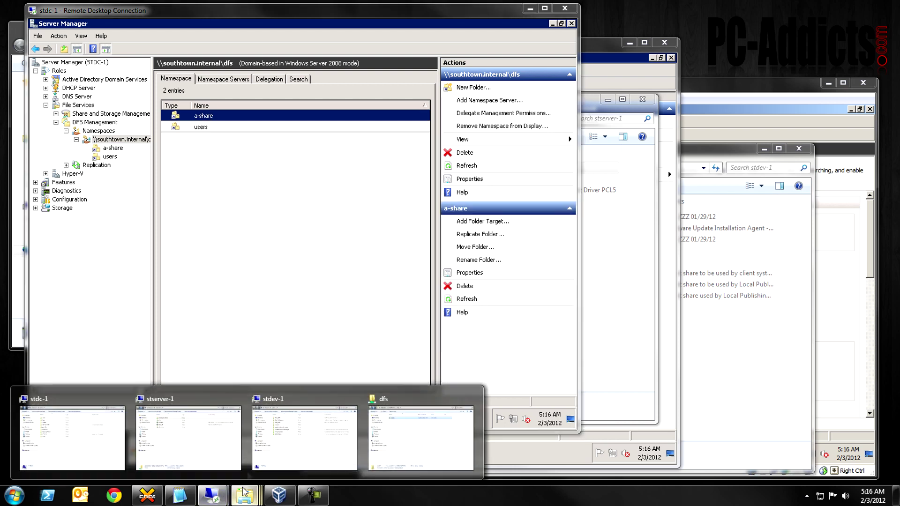
pyautogui.click(420, 438)
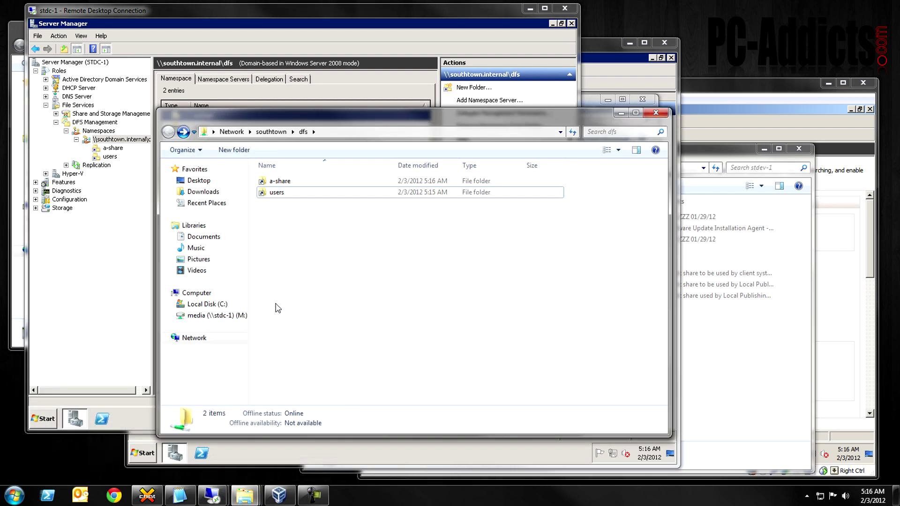
pyautogui.doubleClick(281, 181)
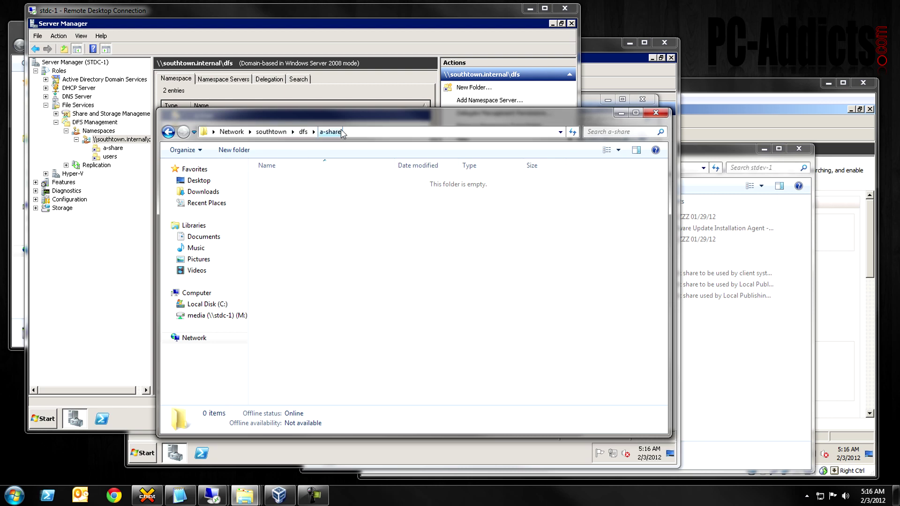
pyautogui.press('BackSpace')
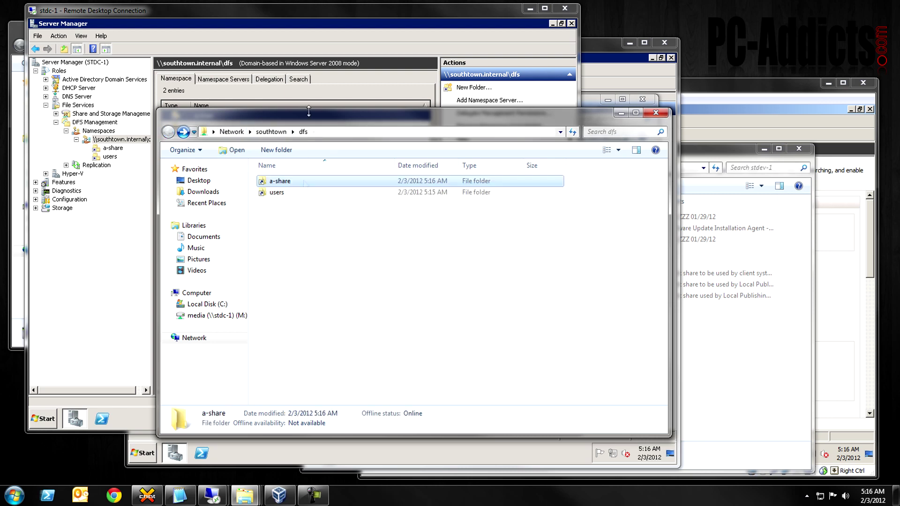
pyautogui.click(312, 9)
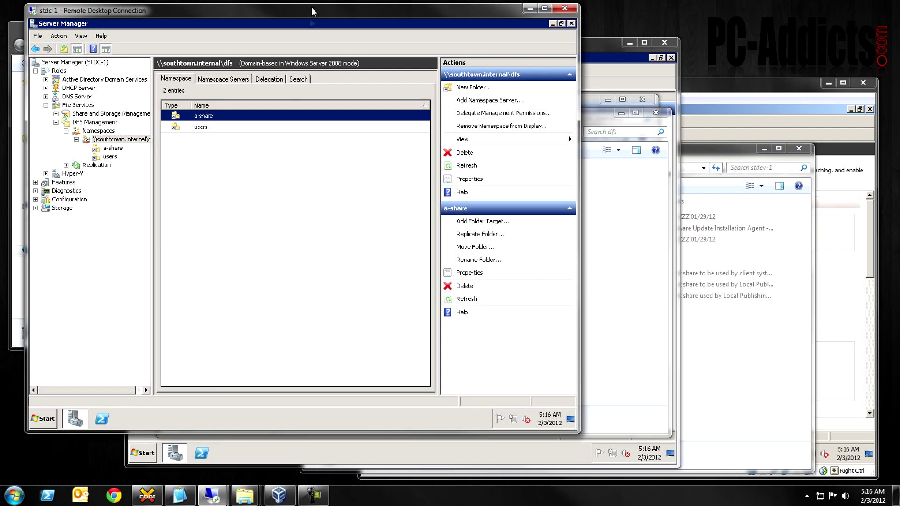
# - Start a new dfs namespace folder named SUPER-awesomeness-share-yo, checking STDEV-1's share names
pyautogui.rightClick(249, 188)
pyautogui.click(190, 201)
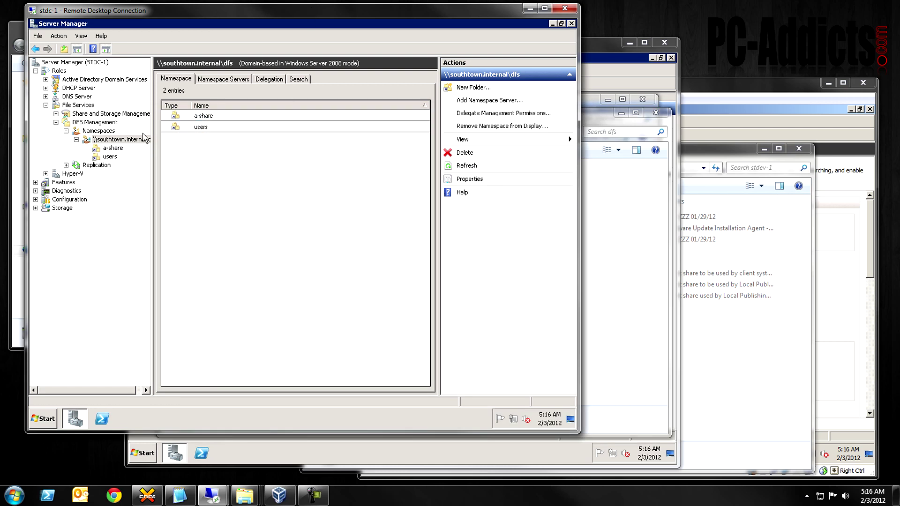
pyautogui.rightClick(121, 147)
pyautogui.rightClick(126, 138)
pyautogui.click(141, 142)
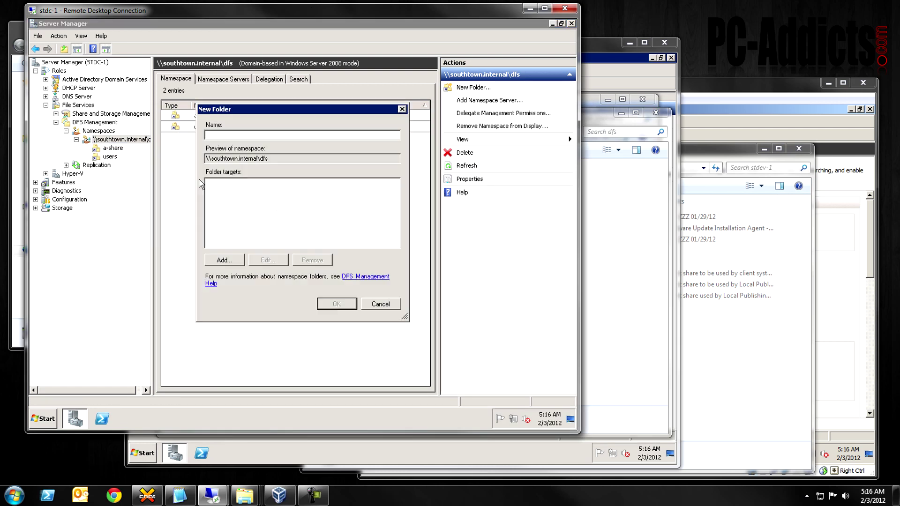
pyautogui.click(718, 378)
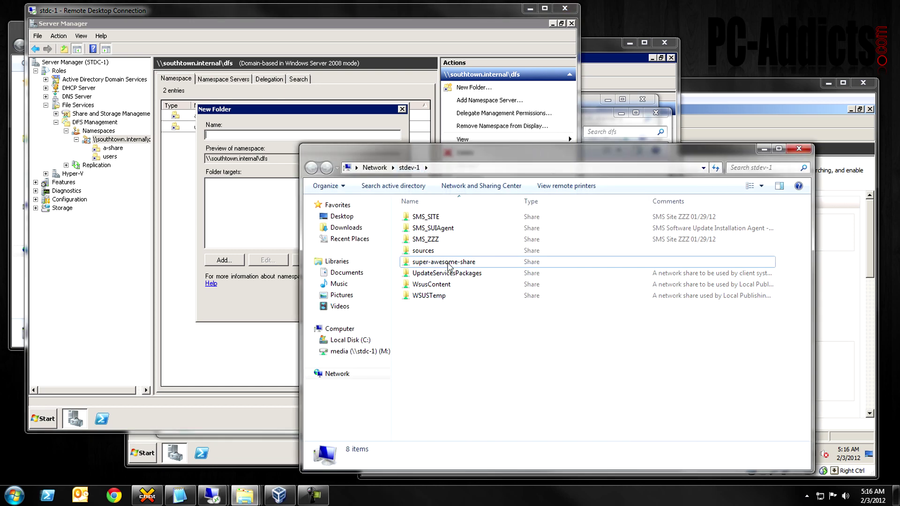
pyautogui.click(217, 136)
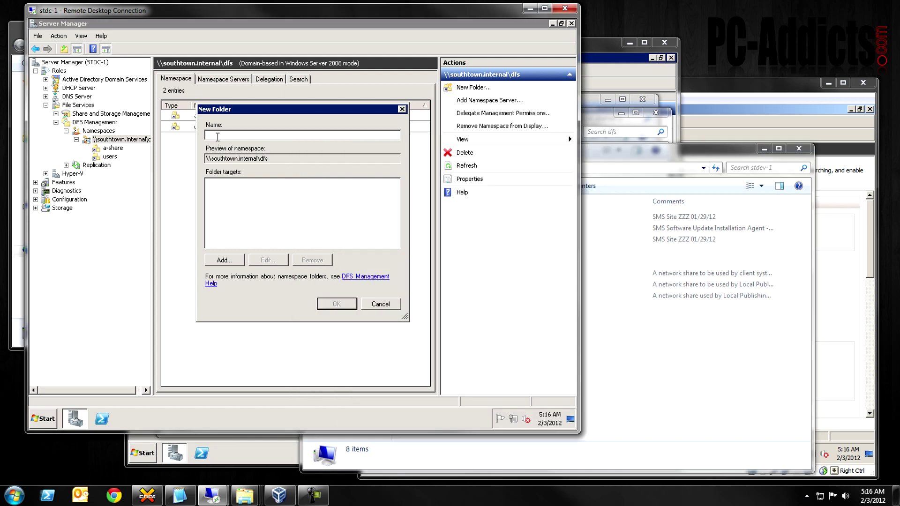
pyautogui.write('SUPER-awesomeness-share-yo')
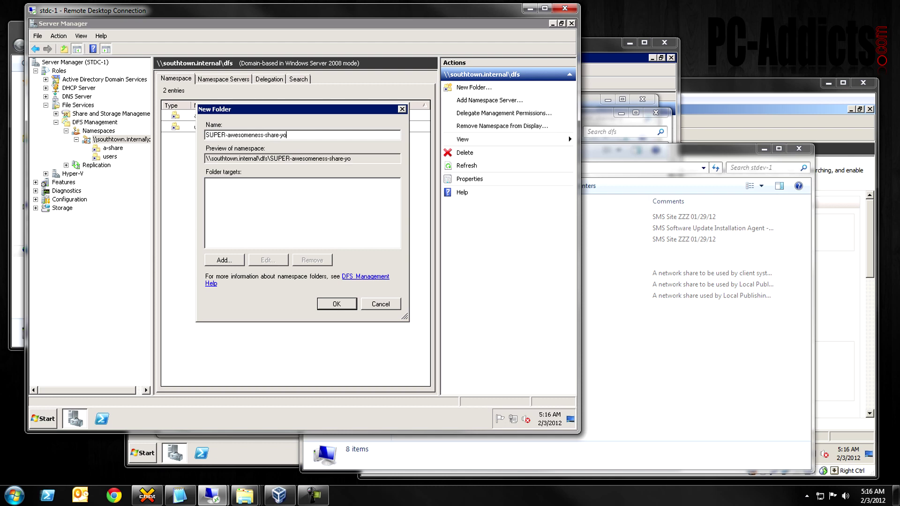
pyautogui.press('Tab')
pyautogui.press('Tab')
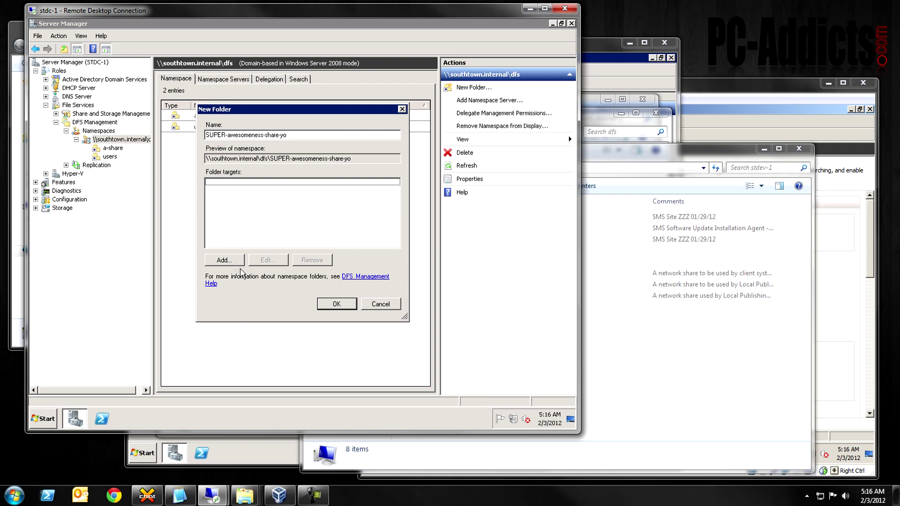
# - Give the folder the target \\STDEV-1\super-awesome-share, found by browsing STDEV-1, and create it
pyautogui.click(237, 261)
pyautogui.click(385, 209)
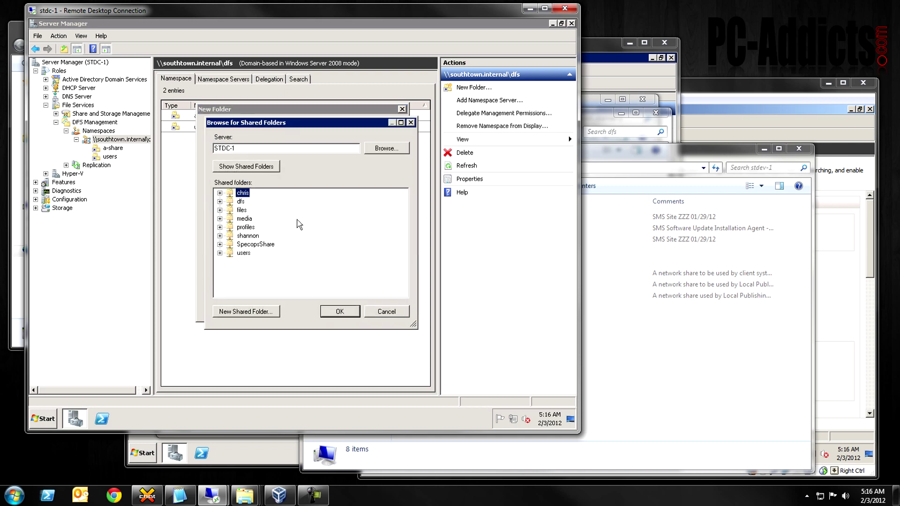
pyautogui.doubleClick(256, 150)
pyautogui.write('stdev')
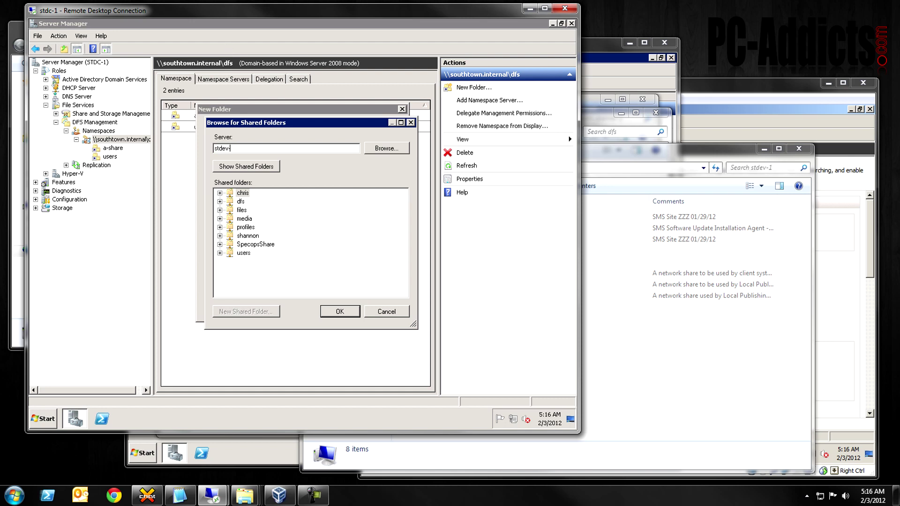
pyautogui.click(371, 149)
pyautogui.write('stdev-1')
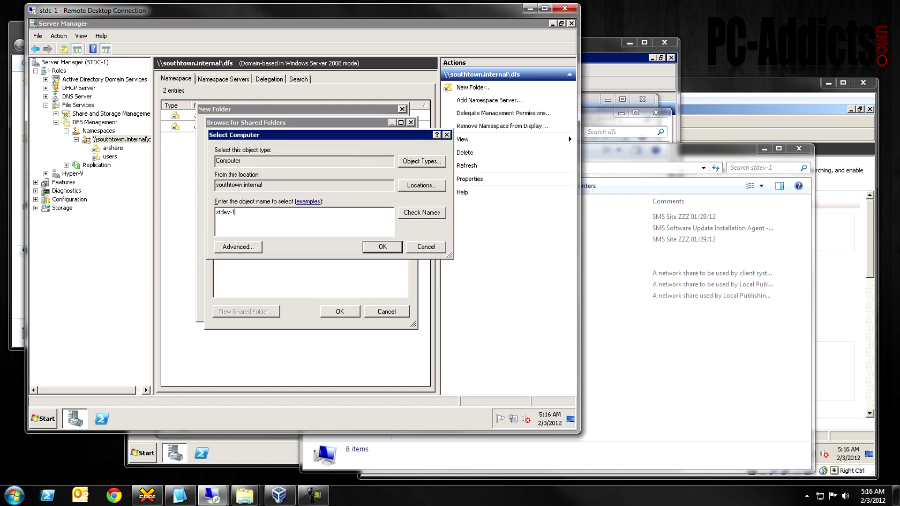
pyautogui.press('Return')
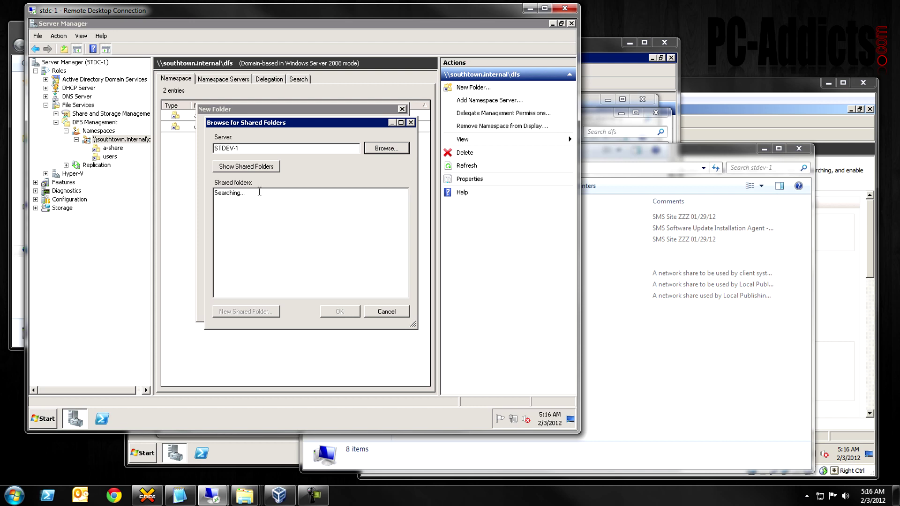
pyautogui.click(702, 151)
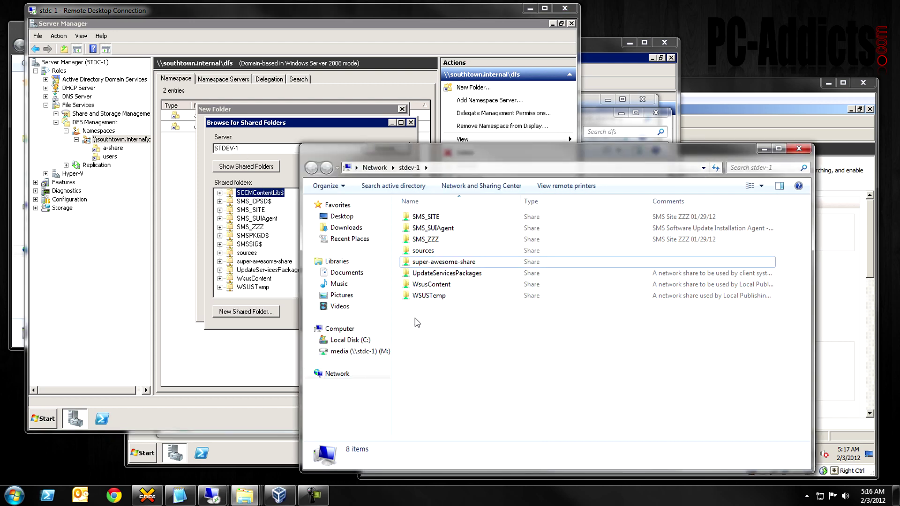
pyautogui.click(277, 262)
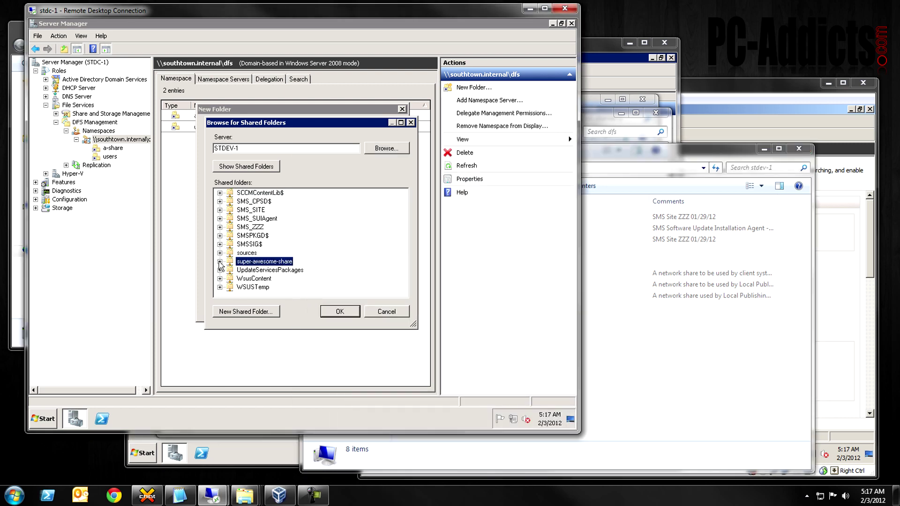
pyautogui.click(336, 310)
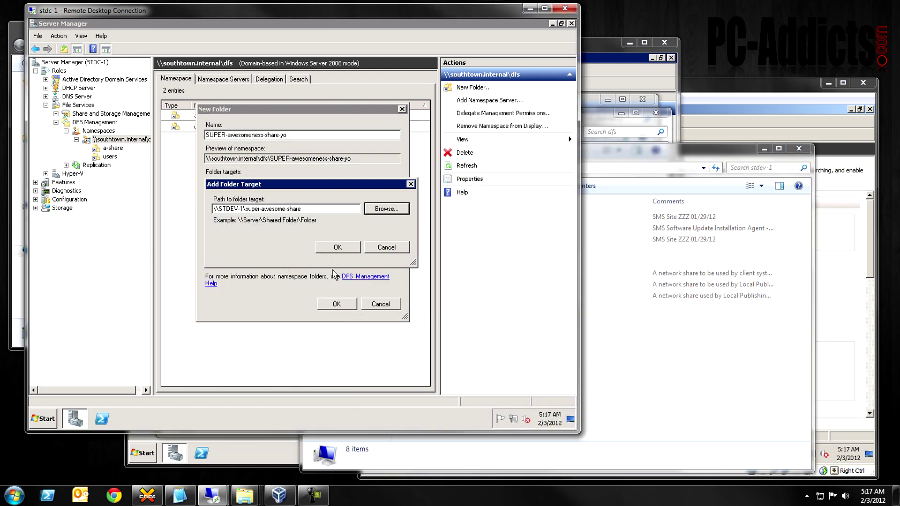
pyautogui.click(338, 247)
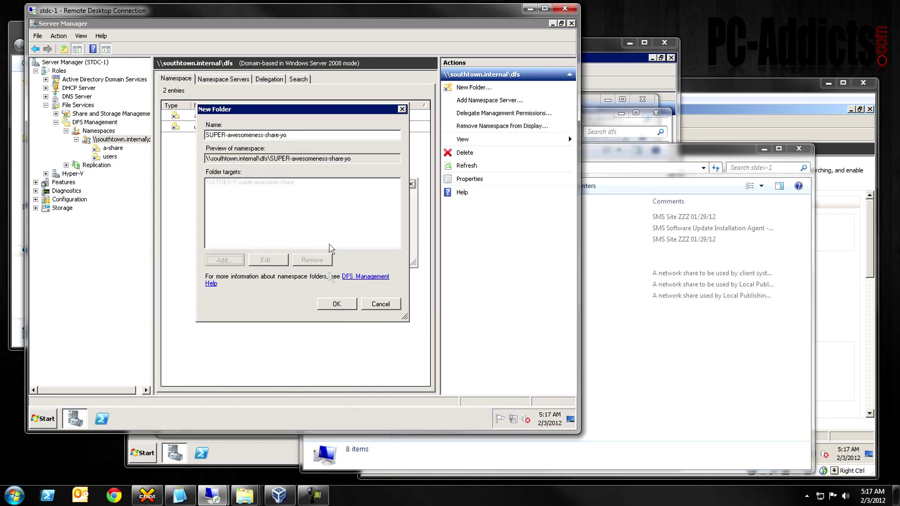
pyautogui.click(337, 305)
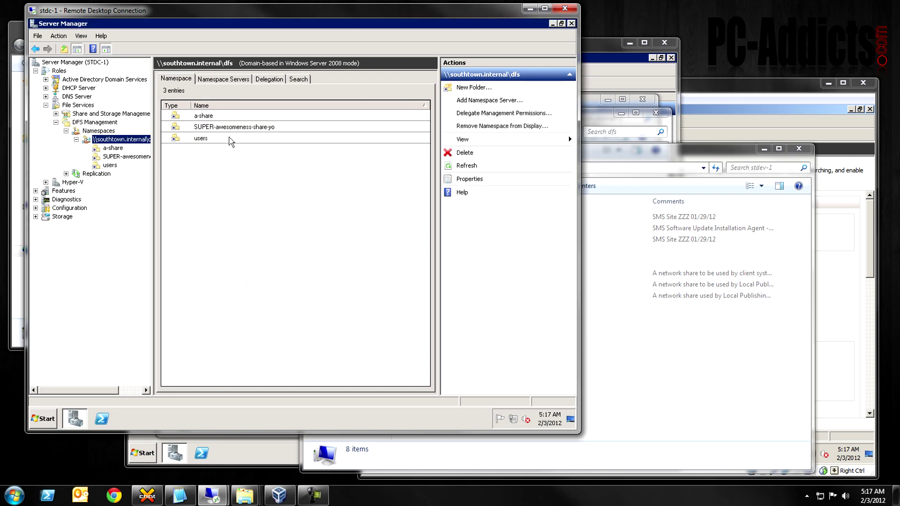
# - In the dfs Explorer window, open the new folder, then review the dfs share's DFS referral properties
pyautogui.moveTo(244, 496)
pyautogui.click(445, 422)
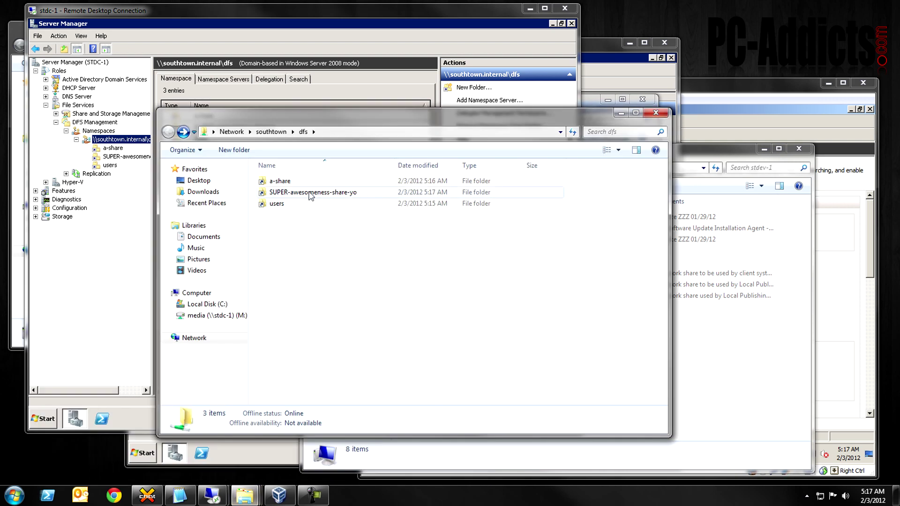
pyautogui.doubleClick(335, 196)
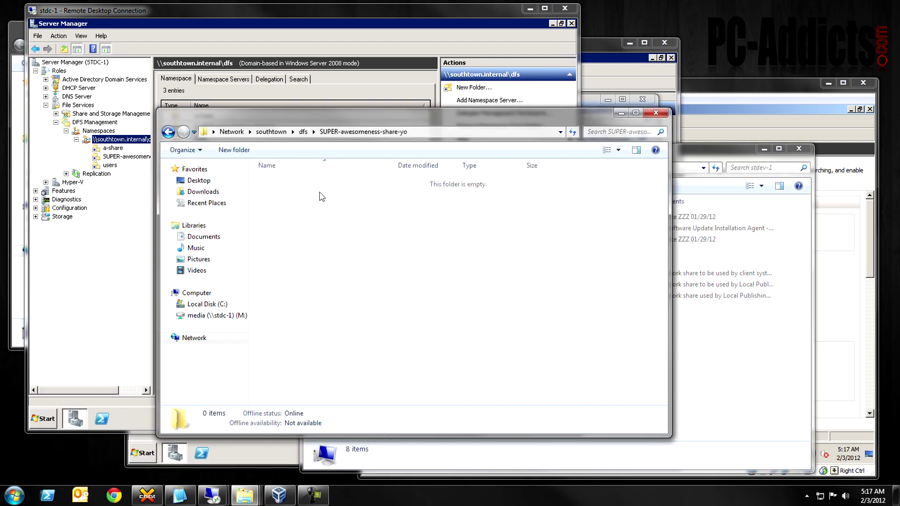
pyautogui.click(303, 132)
pyautogui.rightClick(311, 283)
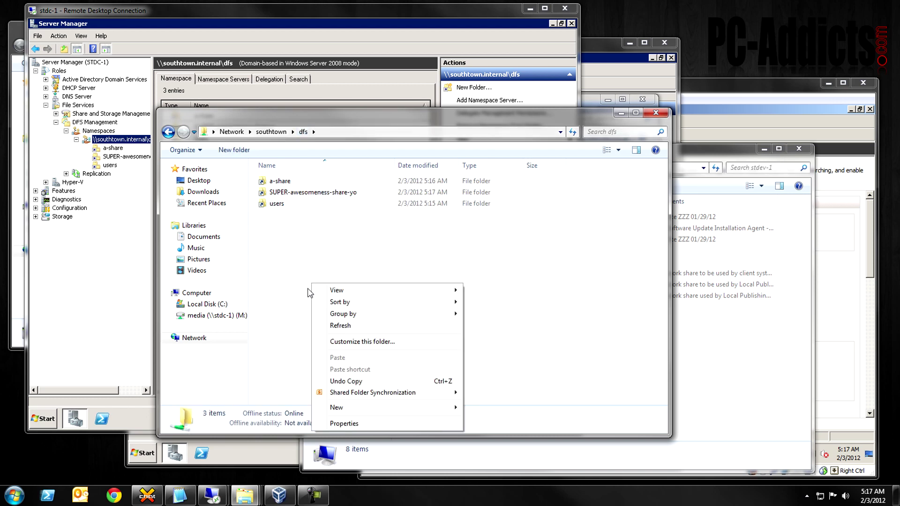
pyautogui.click(283, 281)
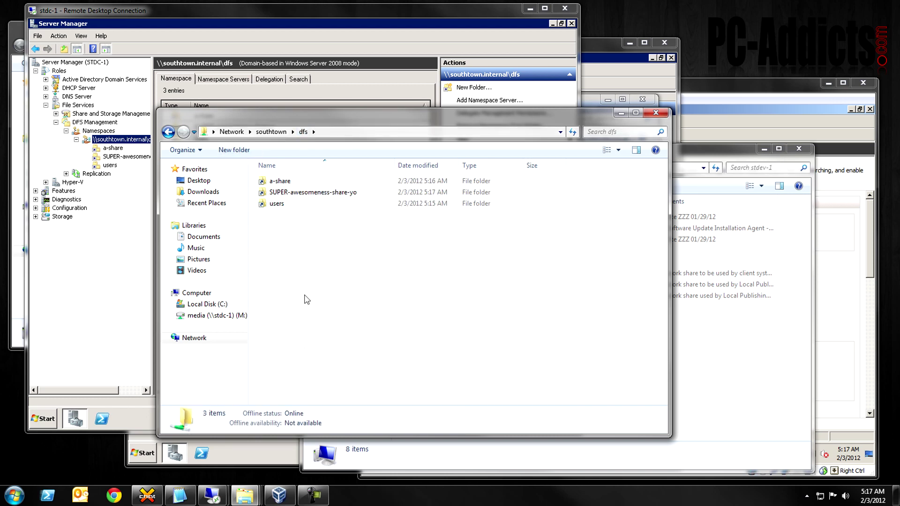
pyautogui.rightClick(305, 196)
pyautogui.click(345, 335)
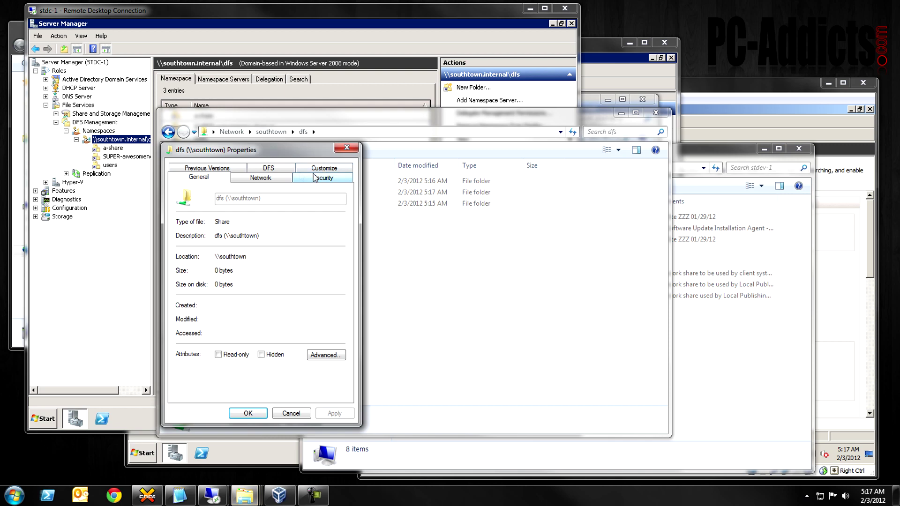
pyautogui.click(283, 175)
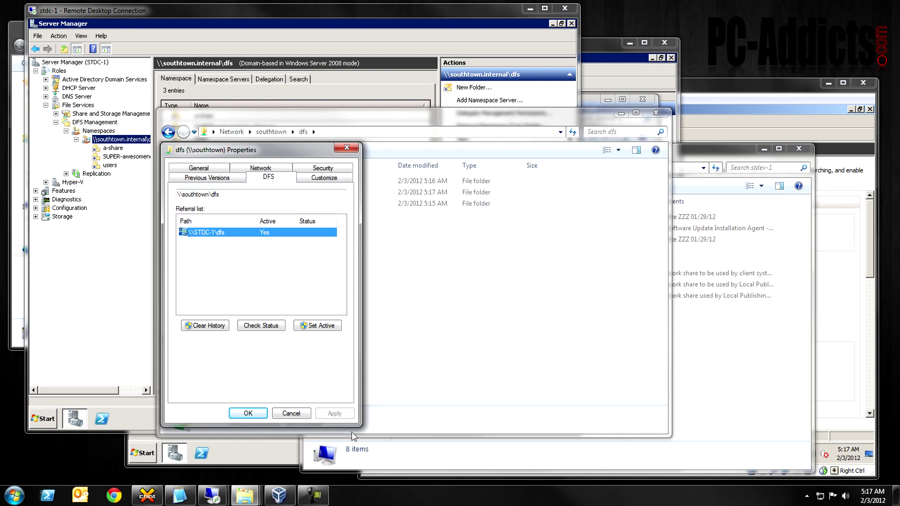
pyautogui.click(291, 413)
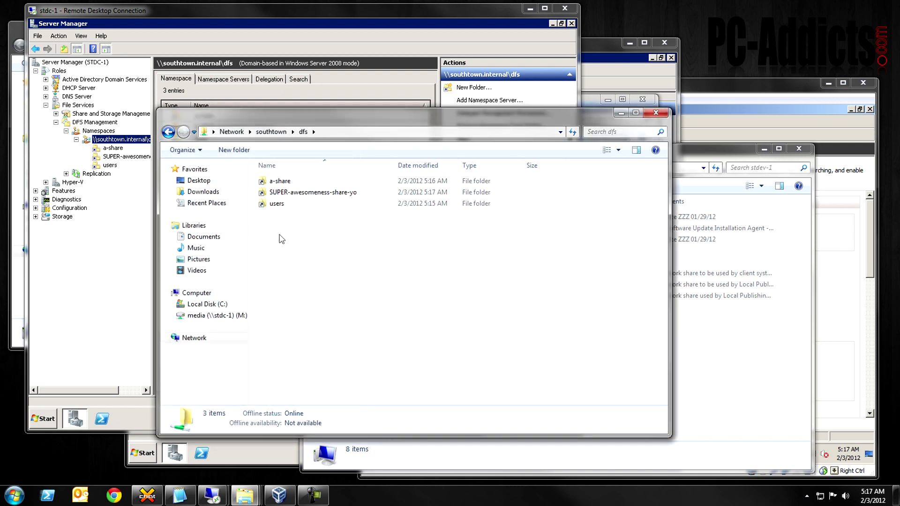
# - Read SUPER-awesomeness-share-yo's DFS referral path to STDEV-1, then cancel its Properties unchanged
pyautogui.click(277, 193)
pyautogui.rightClick(277, 193)
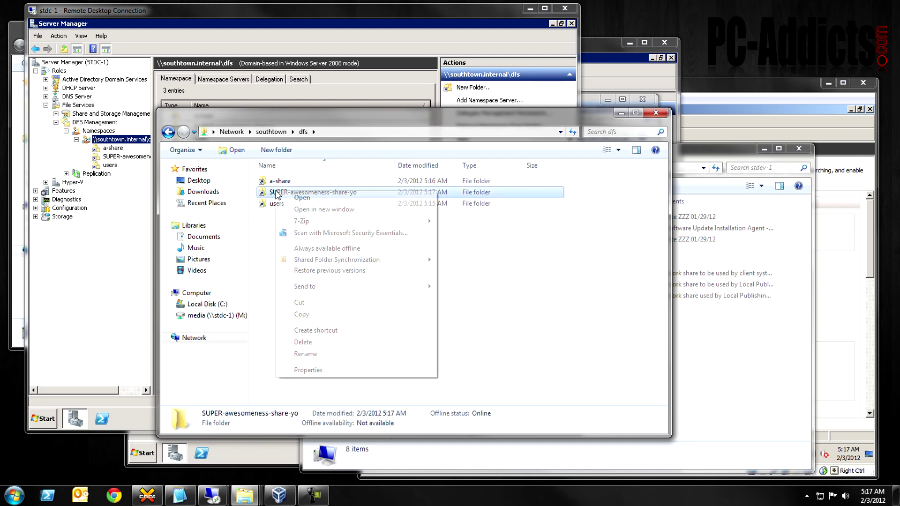
pyautogui.click(305, 370)
pyautogui.click(397, 216)
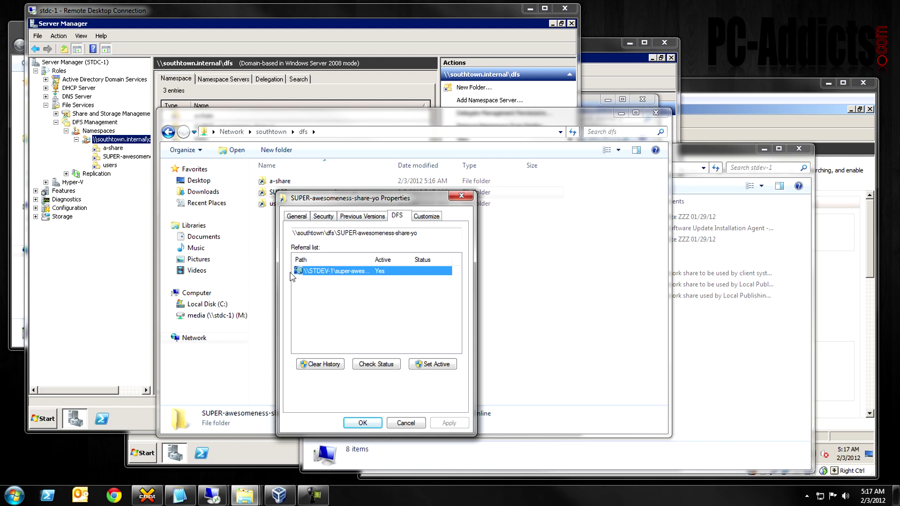
pyautogui.moveTo(373, 259); pyautogui.dragTo(376, 260)
pyautogui.click(407, 424)
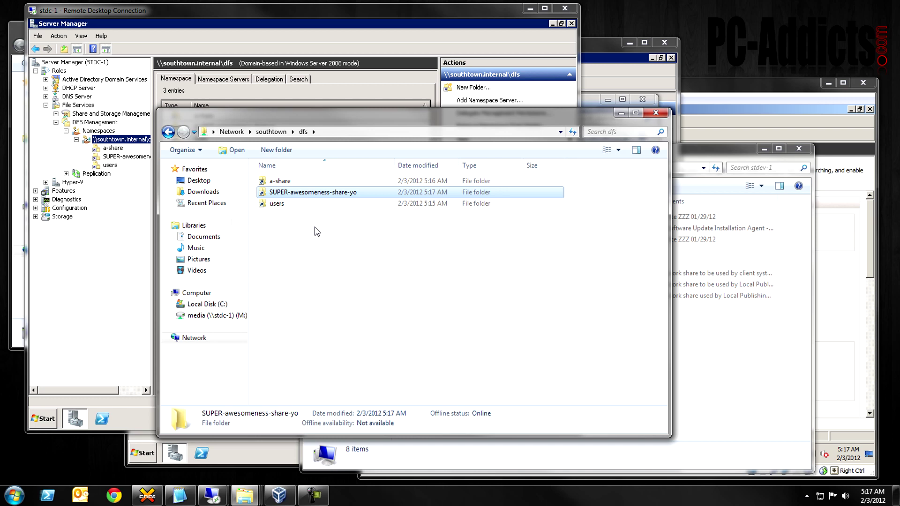
pyautogui.click(322, 245)
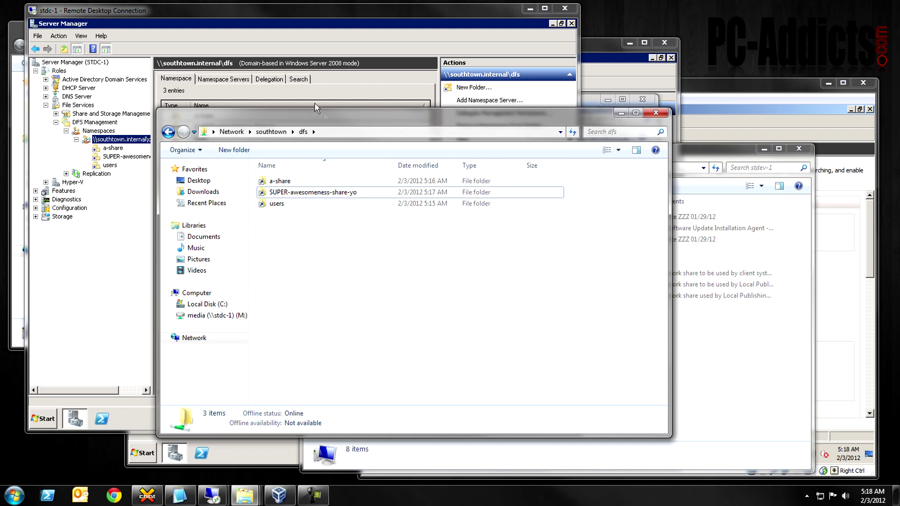
pyautogui.moveTo(334, 122); pyautogui.dragTo(360, 119)
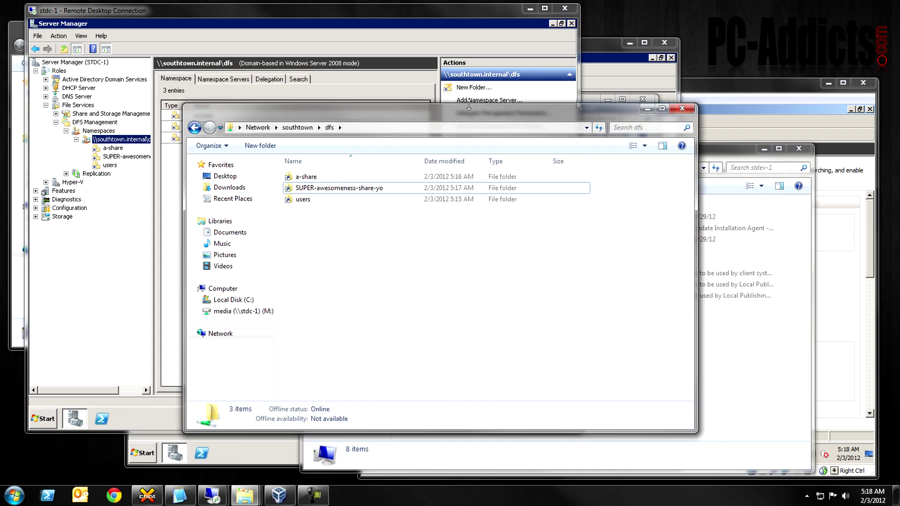
# - Close the dfs window and open the chris and shannon shares on stserver-1
pyautogui.click(691, 112)
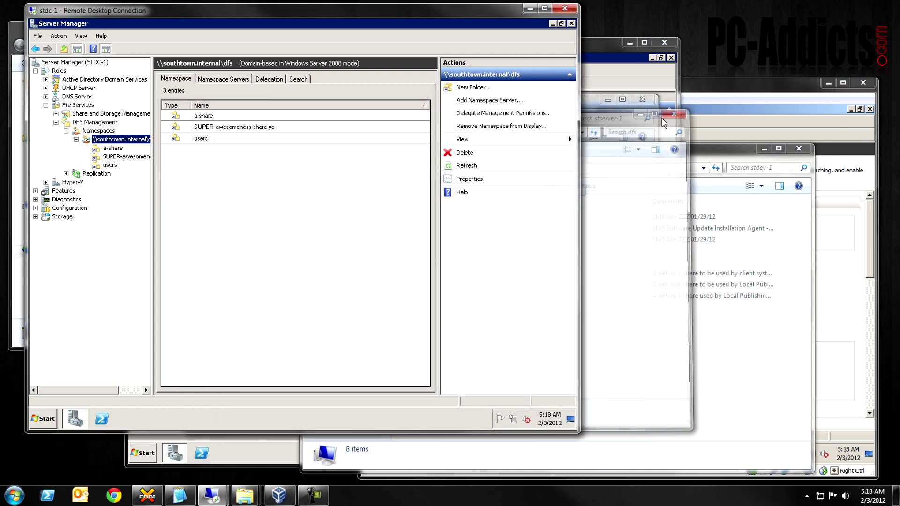
pyautogui.click(593, 107)
pyautogui.click(304, 258)
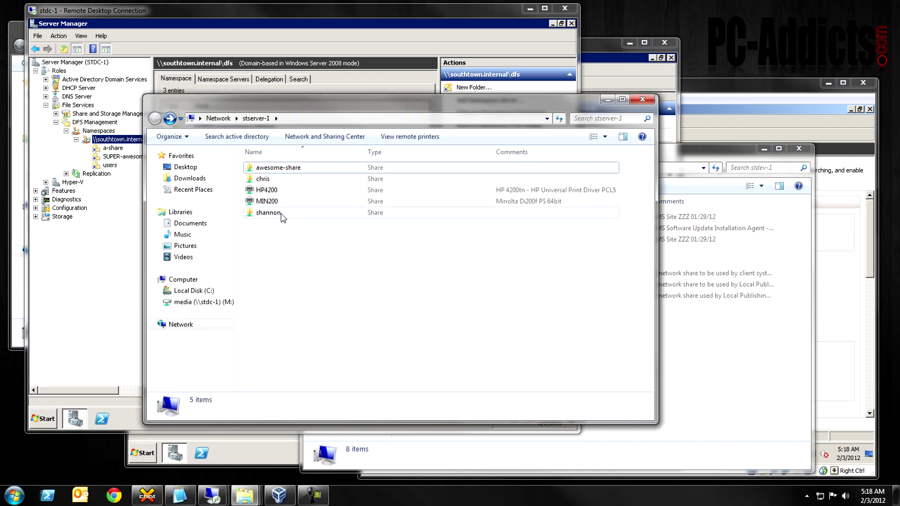
pyautogui.click(279, 215)
pyautogui.click(269, 180)
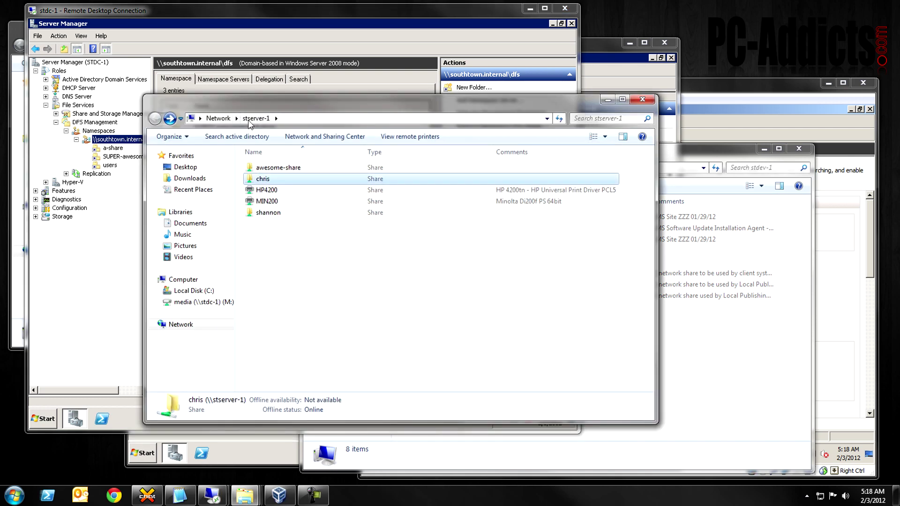
pyautogui.click(273, 215)
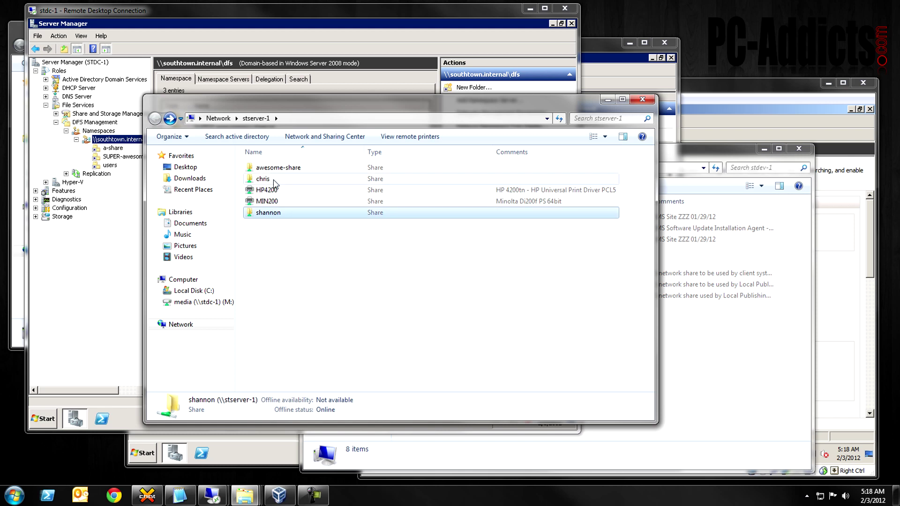
pyautogui.doubleClick(275, 182)
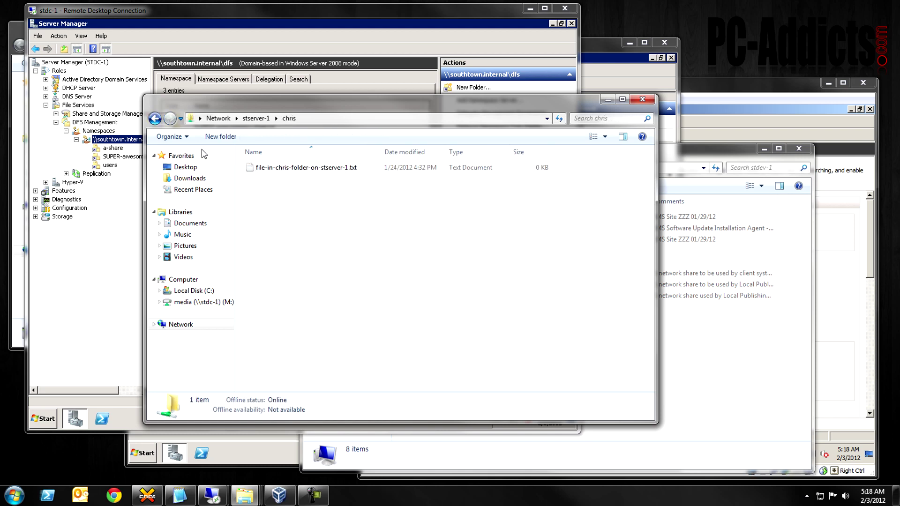
pyautogui.click(155, 118)
pyautogui.click(257, 214)
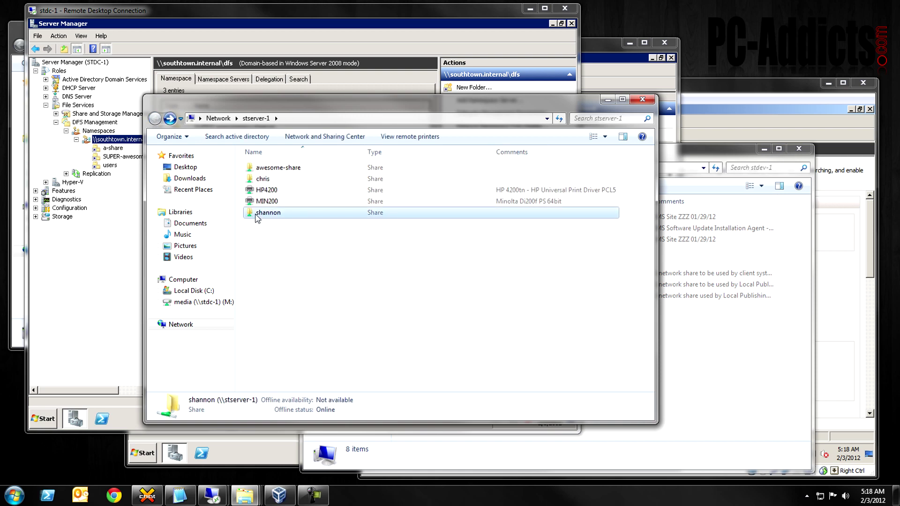
pyautogui.doubleClick(258, 213)
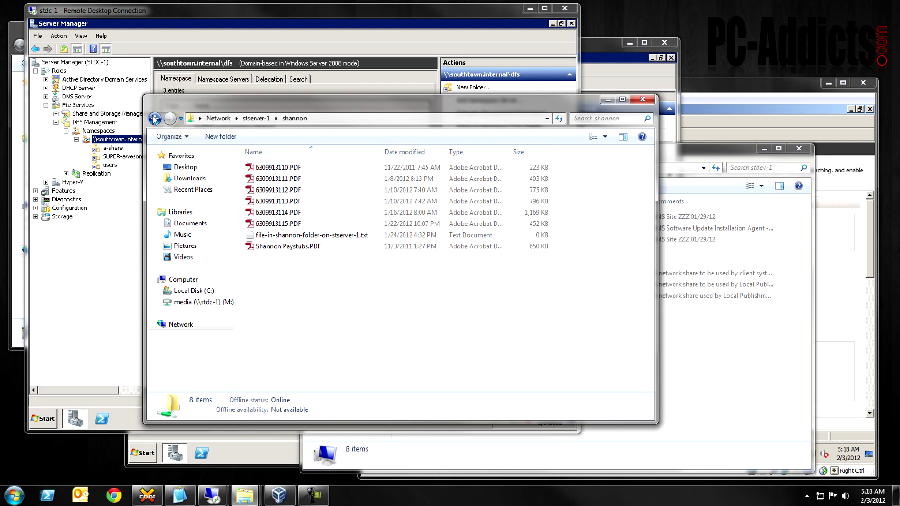
pyautogui.click(154, 119)
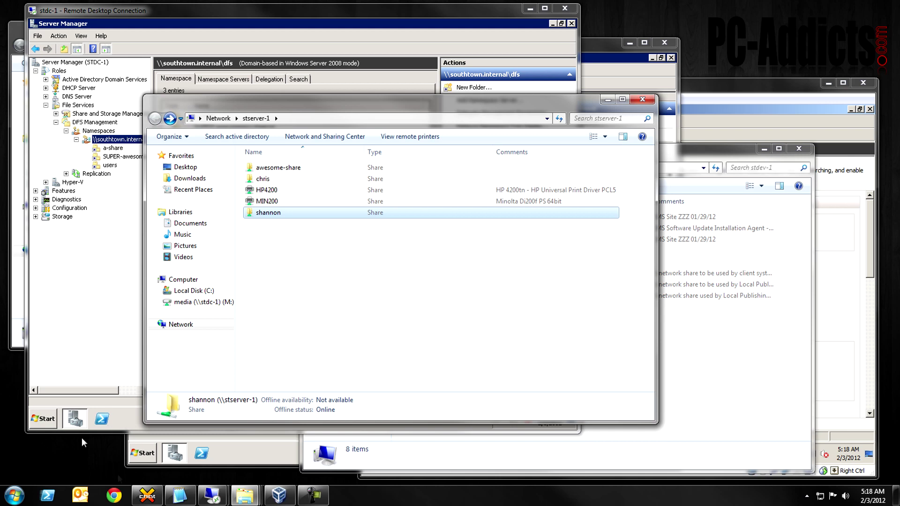
# - Switch to the stdc-1 session and open its chris and shannon shares
pyautogui.click(212, 496)
pyautogui.click(141, 441)
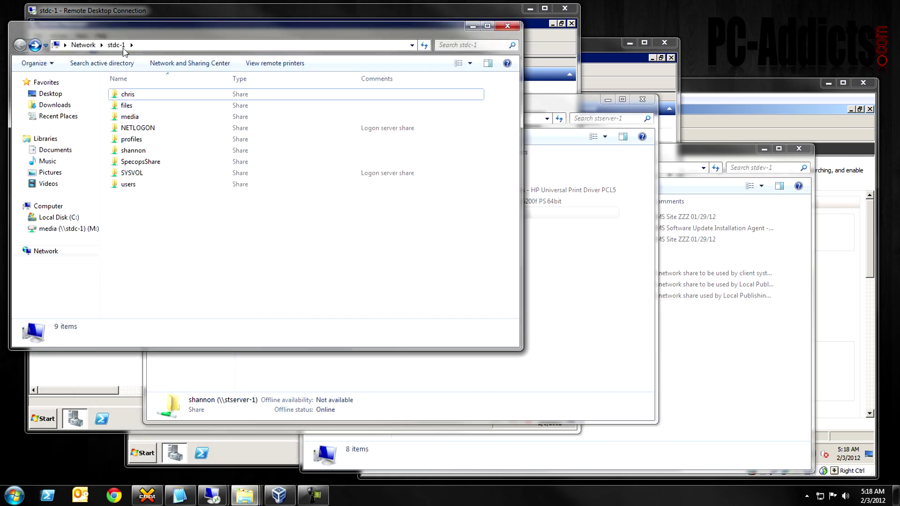
pyautogui.click(130, 98)
pyautogui.click(132, 152)
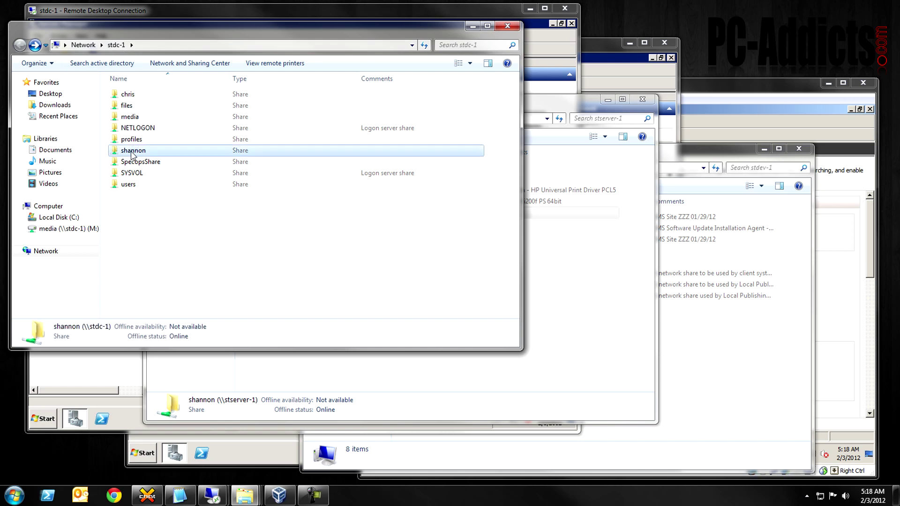
pyautogui.doubleClick(135, 96)
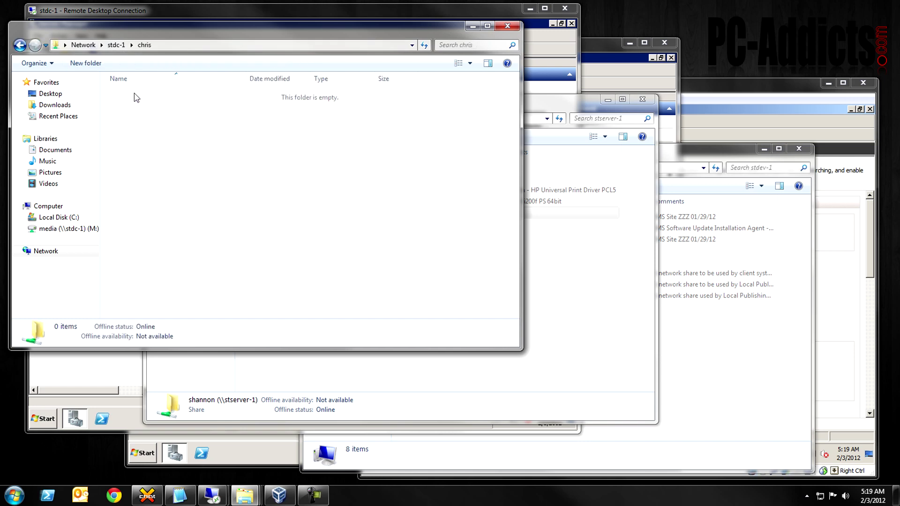
pyautogui.click(20, 45)
pyautogui.doubleClick(133, 163)
pyautogui.click(20, 45)
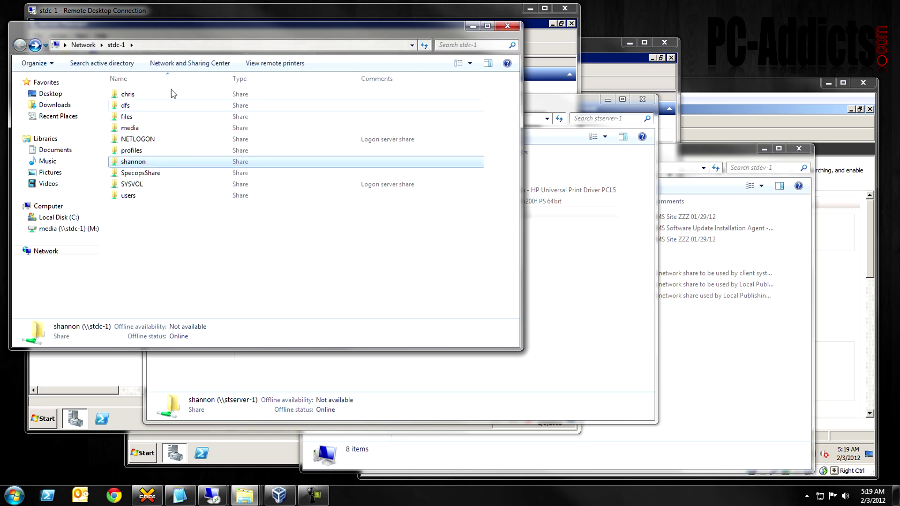
# - Compare the chris shares on stserver-1 and stdc-1, then return to Server Manager
pyautogui.click(595, 291)
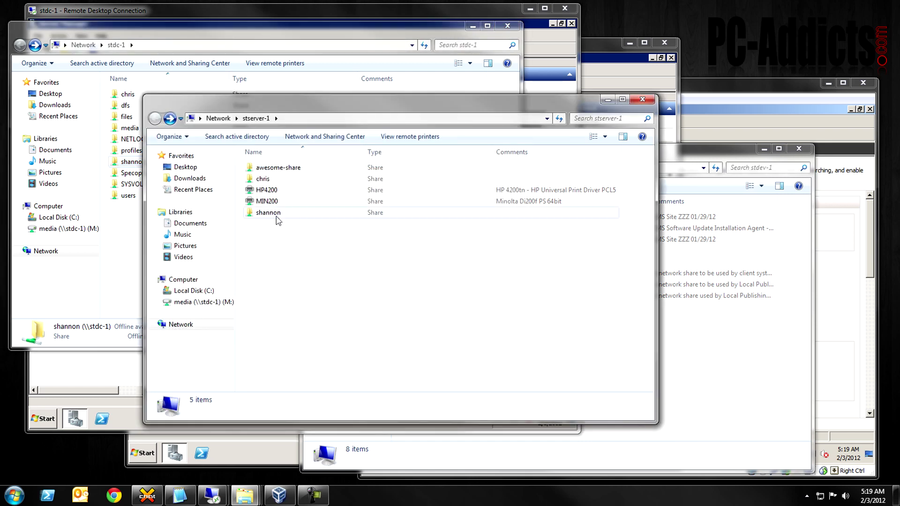
pyautogui.click(275, 214)
pyautogui.click(265, 180)
pyautogui.click(127, 161)
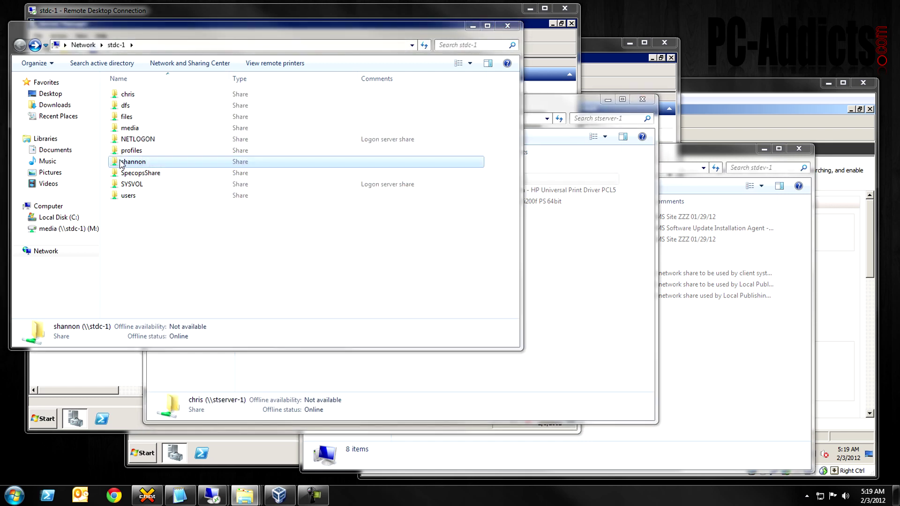
pyautogui.click(127, 95)
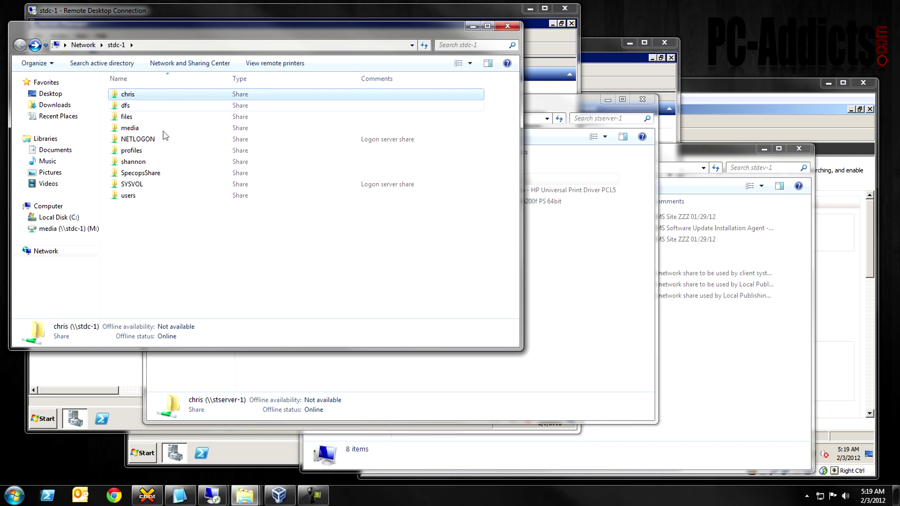
pyautogui.click(541, 307)
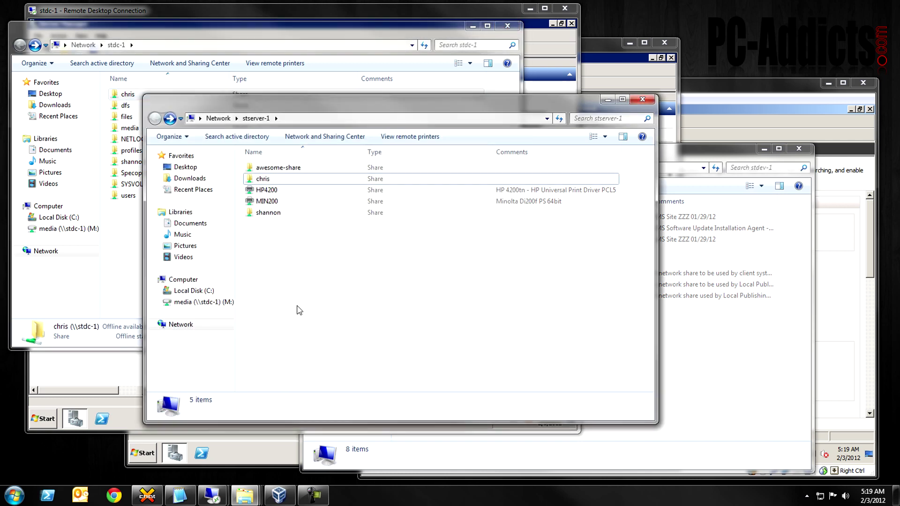
pyautogui.click(94, 383)
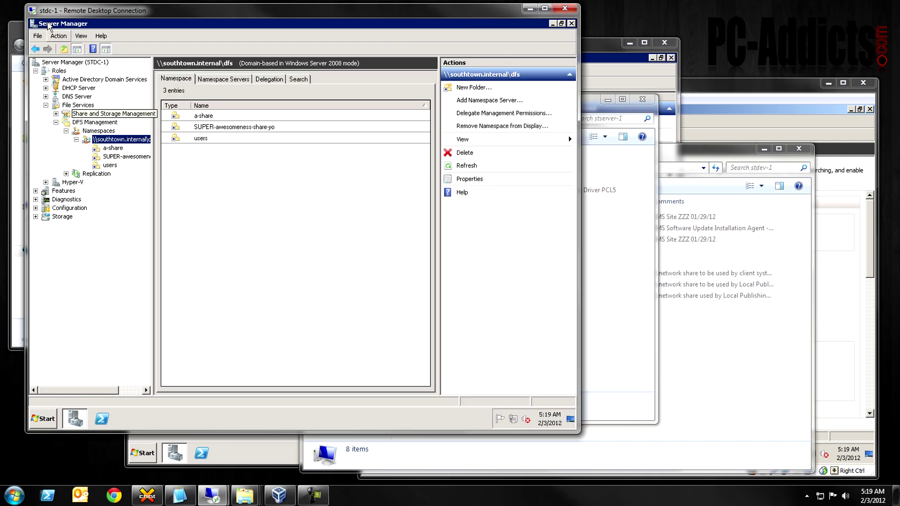
# - Expand Replication, then create the shannon namespace folder with the target \\STDC-1\shannon
pyautogui.click(66, 174)
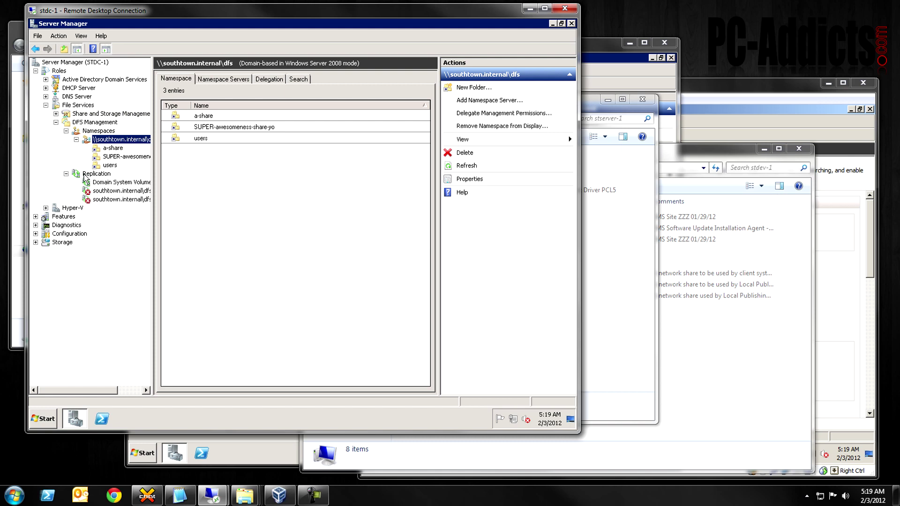
pyautogui.rightClick(100, 141)
pyautogui.click(109, 145)
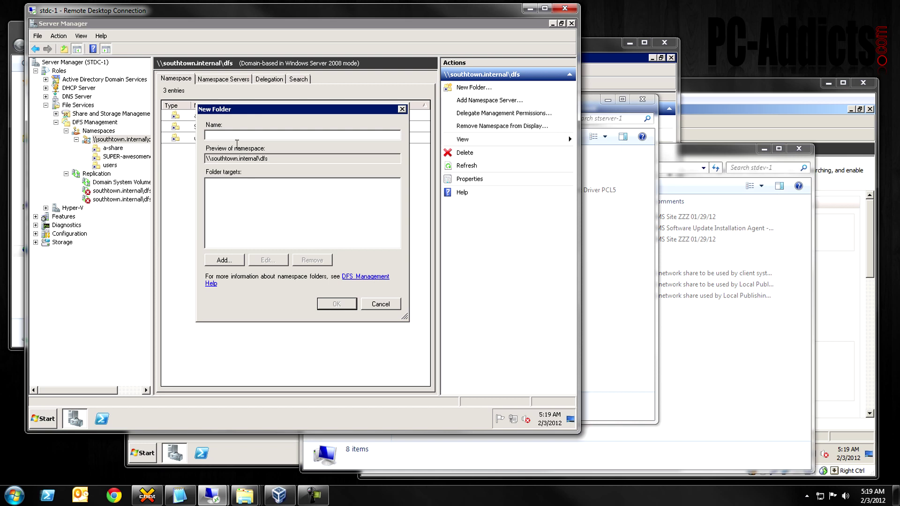
pyautogui.write('shannon')
pyautogui.click(222, 260)
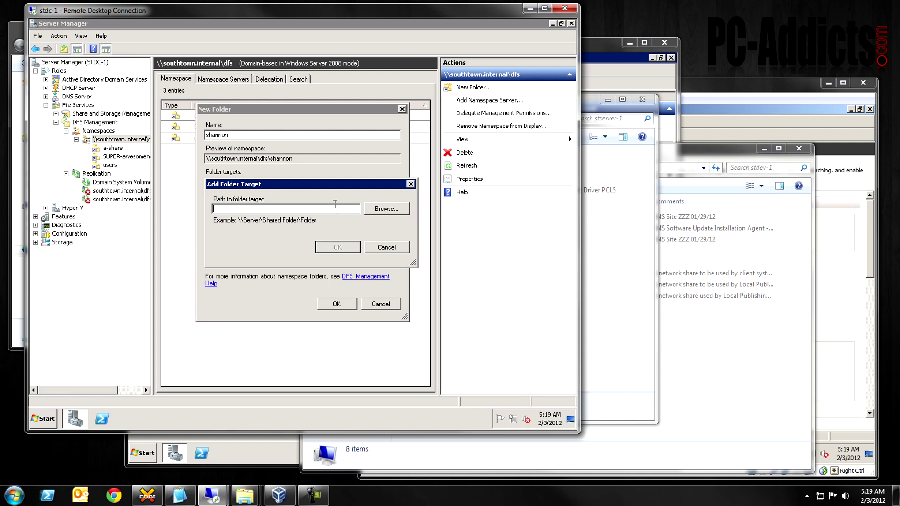
pyautogui.click(386, 210)
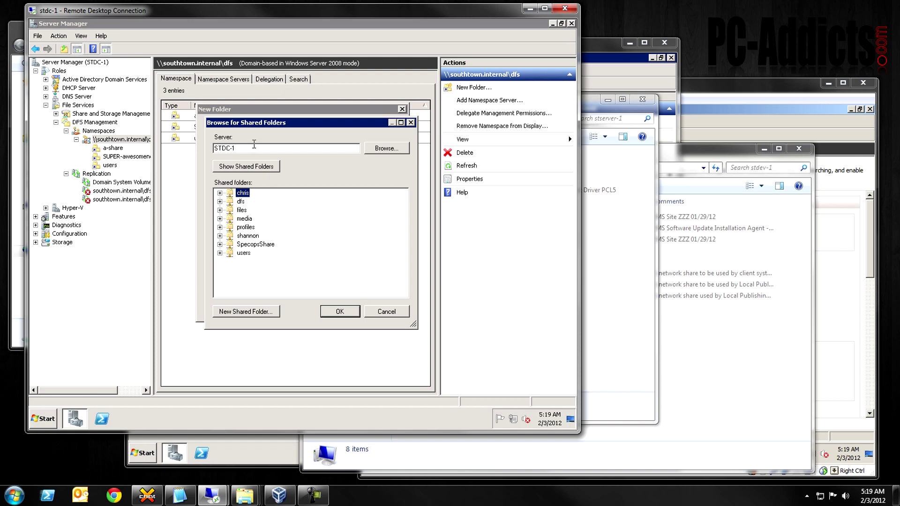
pyautogui.click(247, 236)
pyautogui.click(342, 313)
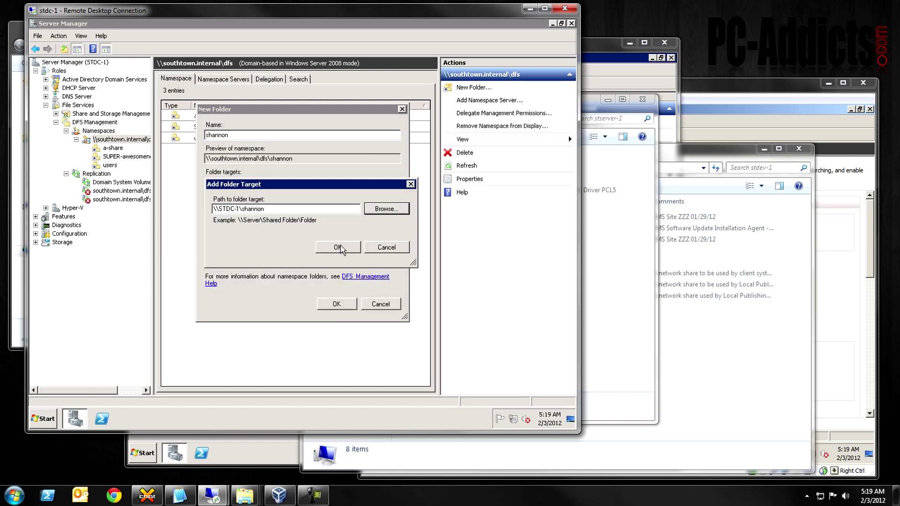
pyautogui.click(340, 248)
pyautogui.click(337, 304)
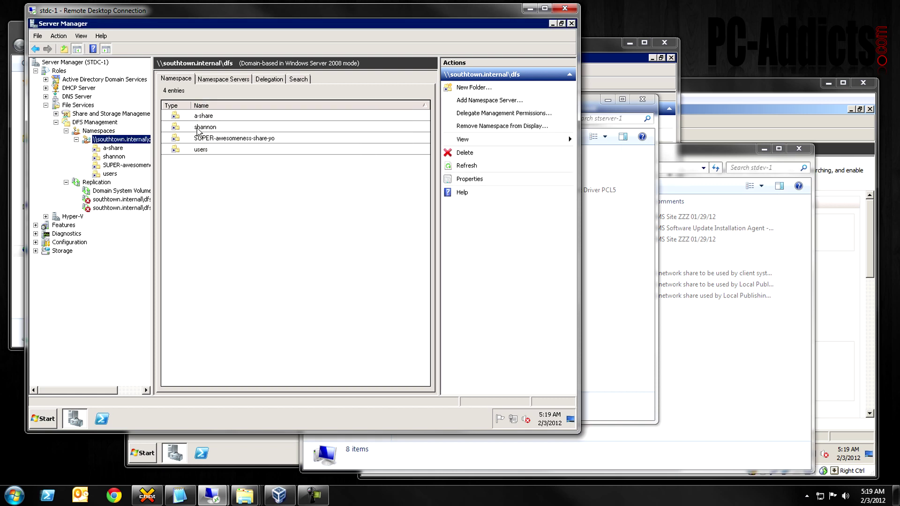
# - Open the shannon folder and look over its Folder Targets and Replication tabs
pyautogui.click(199, 127)
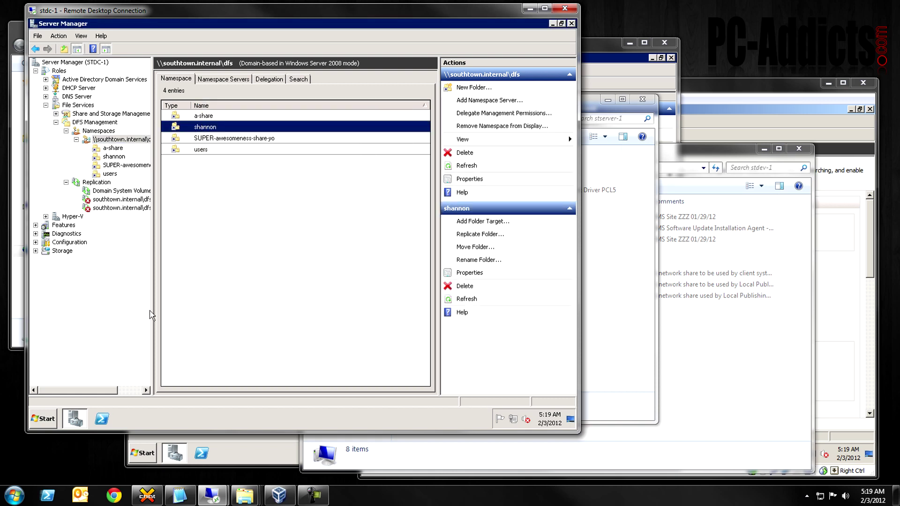
pyautogui.rightClick(112, 143)
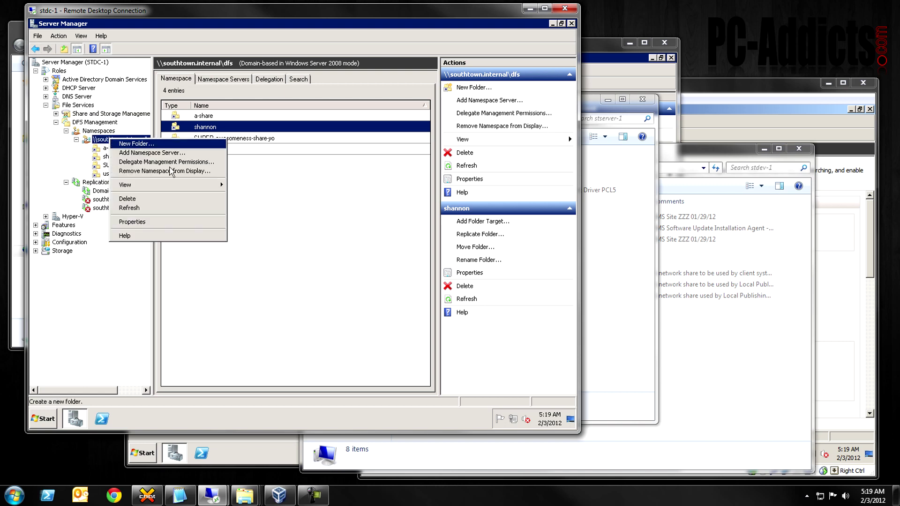
pyautogui.click(255, 167)
pyautogui.doubleClick(216, 129)
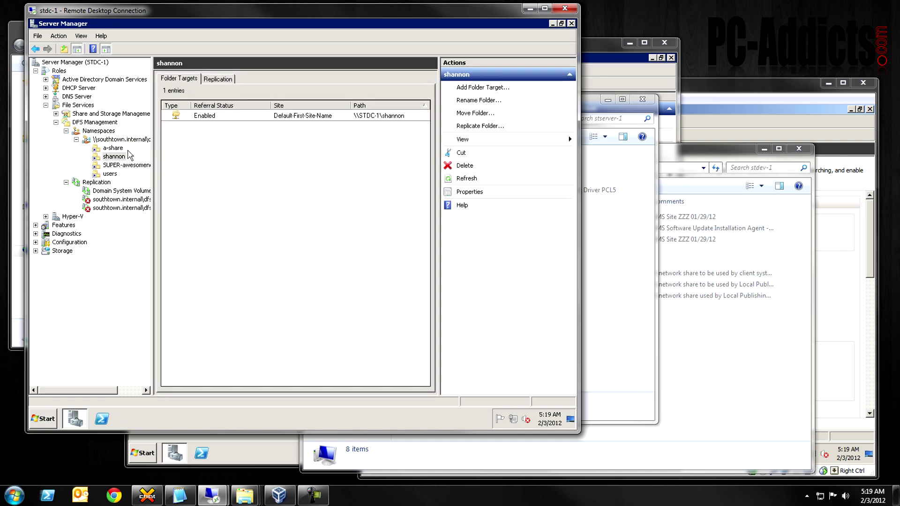
pyautogui.click(217, 78)
pyautogui.click(178, 80)
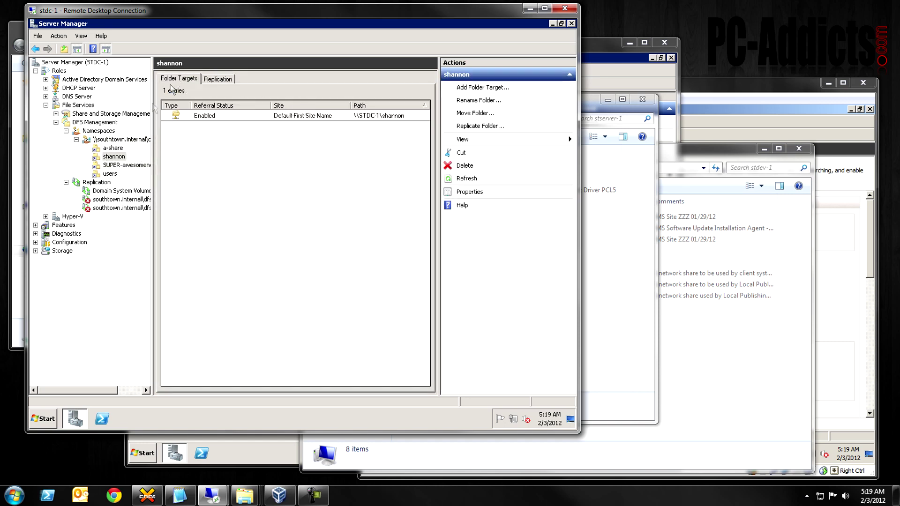
# - Add \\stserver-1\shannon as a second folder target for shannon
pyautogui.rightClick(109, 156)
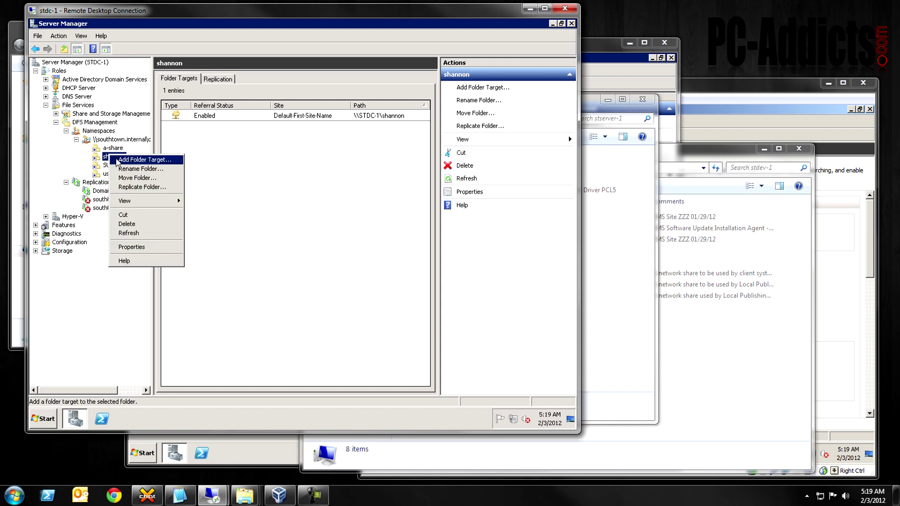
pyautogui.click(123, 160)
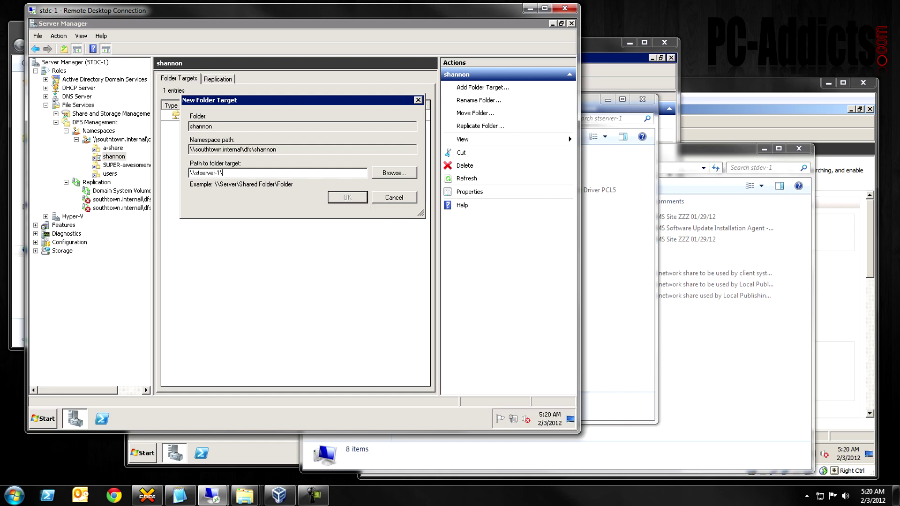
pyautogui.press('Return')
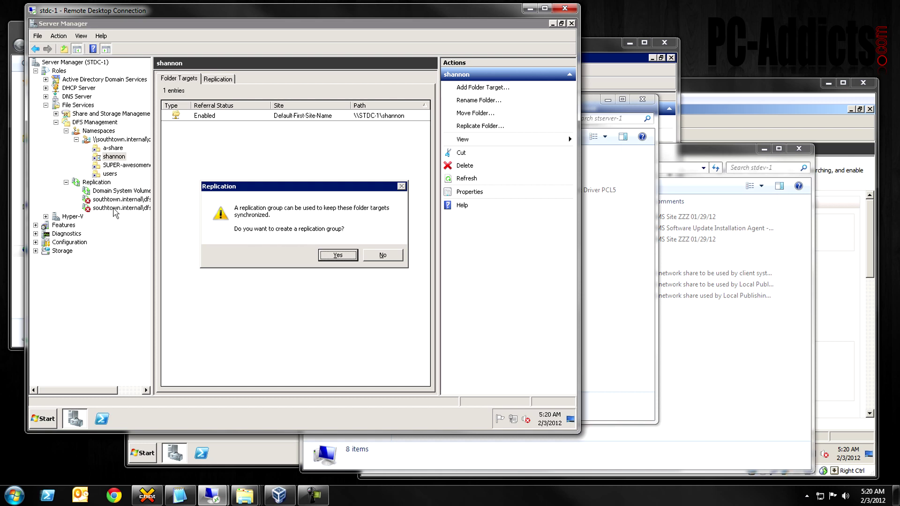
# - Agree to create a replication group, keep the suggested names, and review both targets' eligibility
pyautogui.click(349, 254)
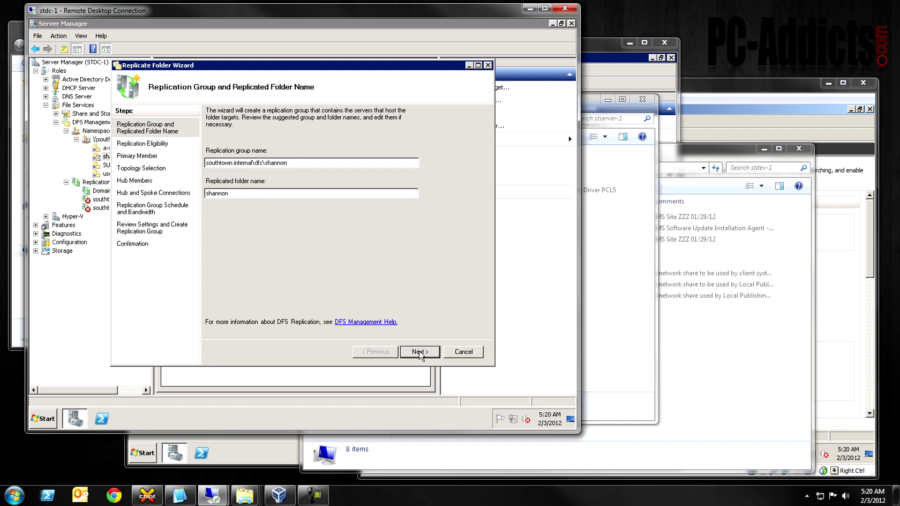
pyautogui.click(420, 353)
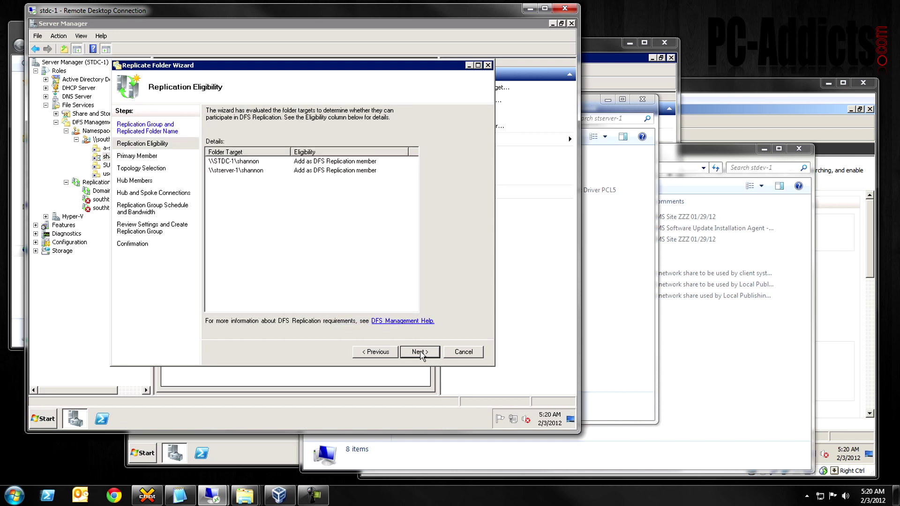
pyautogui.click(217, 162)
pyautogui.click(222, 168)
pyautogui.click(221, 162)
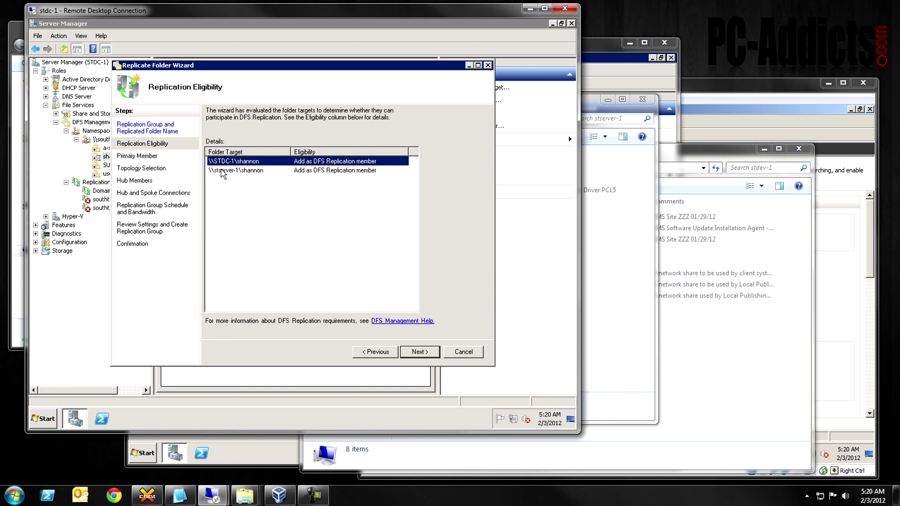
pyautogui.click(223, 170)
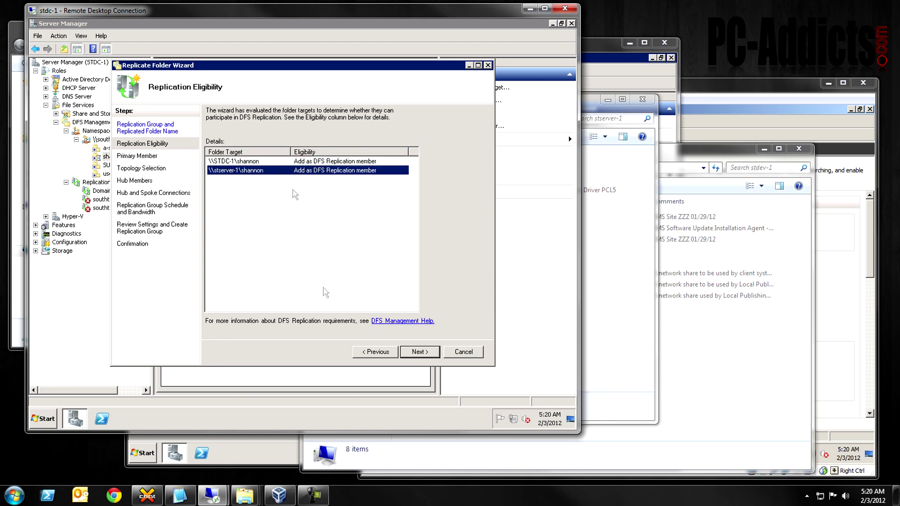
pyautogui.click(427, 352)
# - Make STSERVER-1 primary member with Full mesh and Full bandwidth, then create the group
pyautogui.click(240, 158)
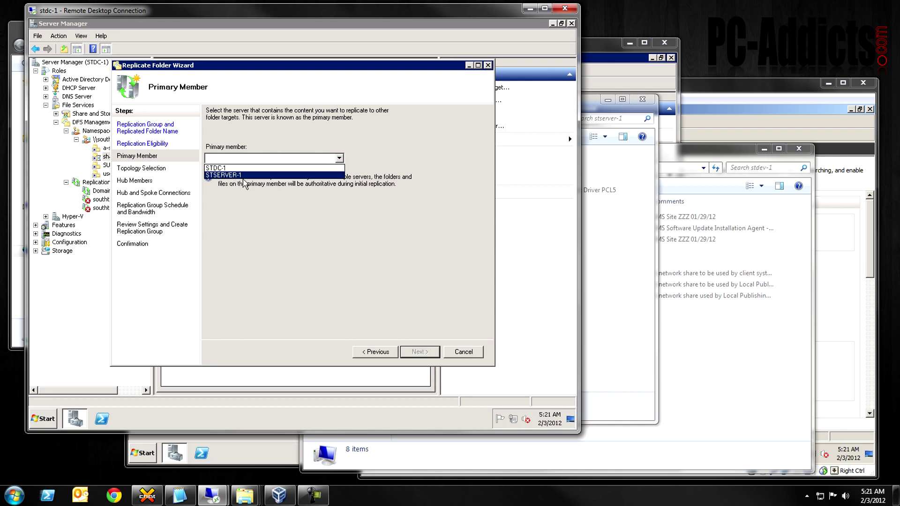
pyautogui.click(229, 176)
pyautogui.click(419, 352)
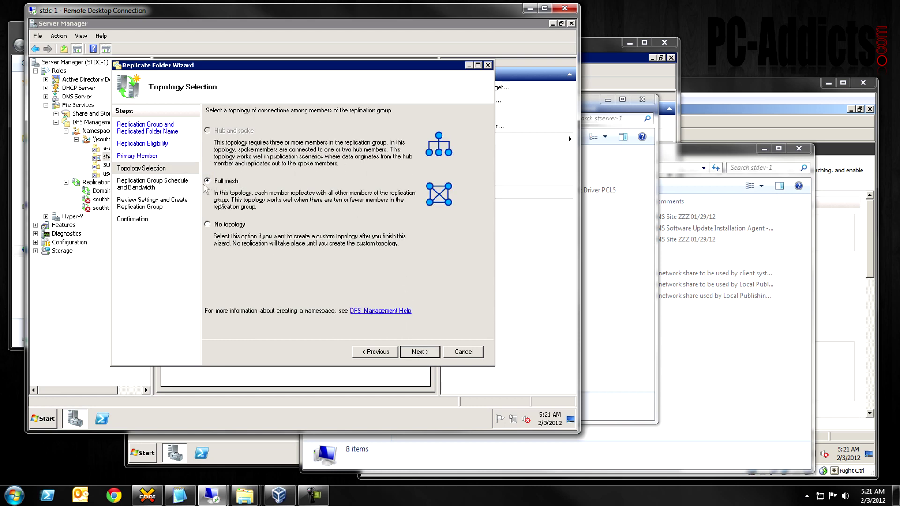
pyautogui.click(420, 351)
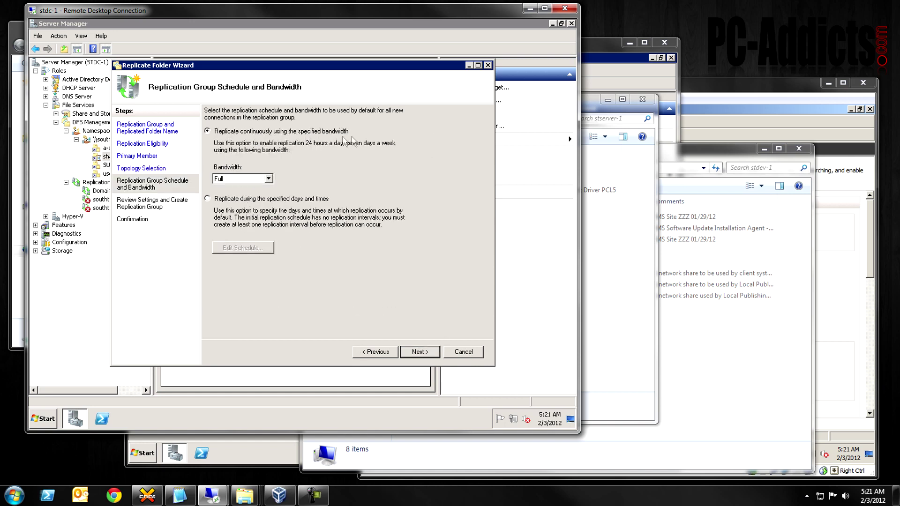
pyautogui.click(249, 183)
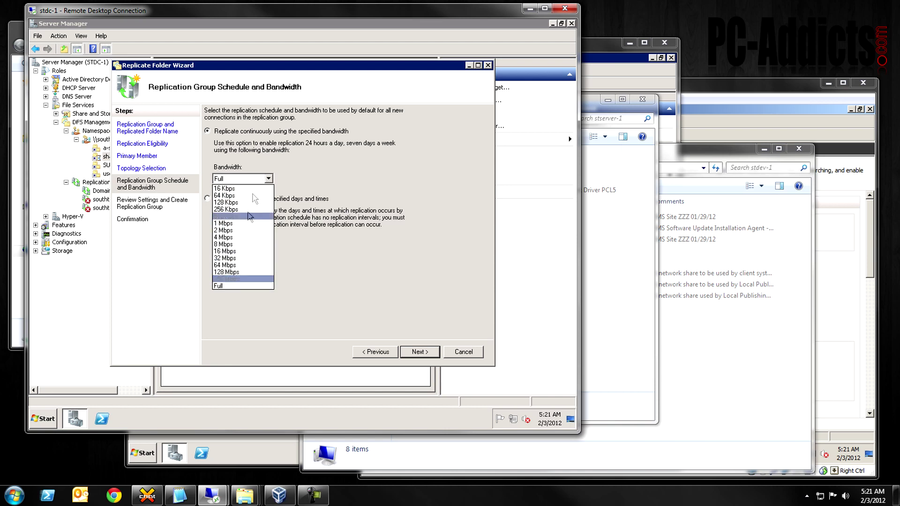
pyautogui.click(390, 177)
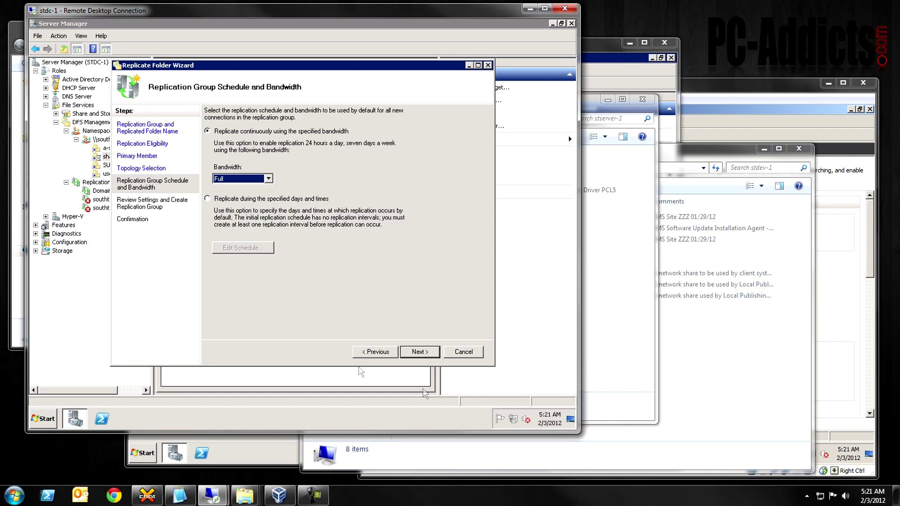
pyautogui.click(420, 352)
pyautogui.click(428, 353)
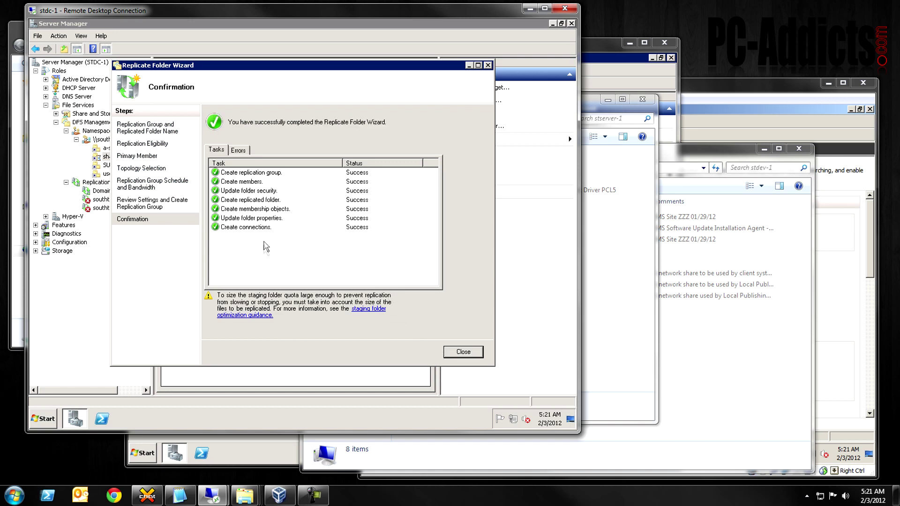
pyautogui.click(448, 352)
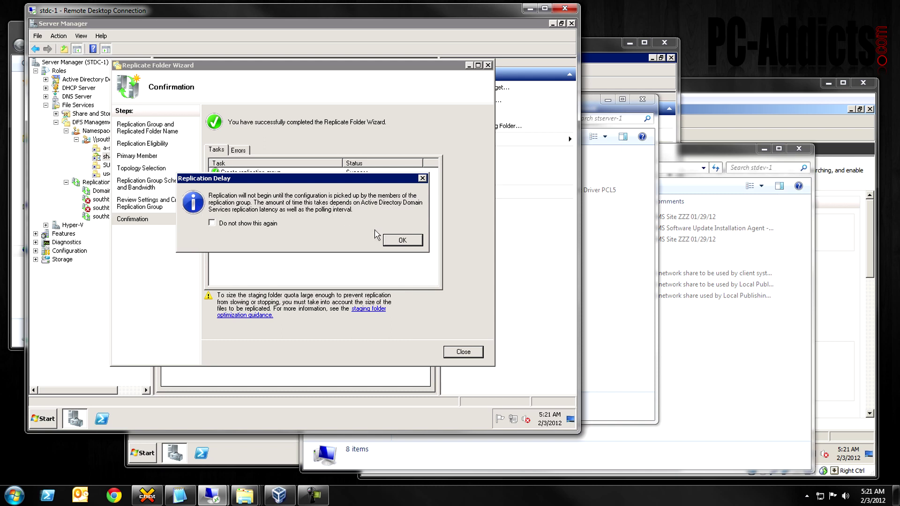
pyautogui.click(406, 240)
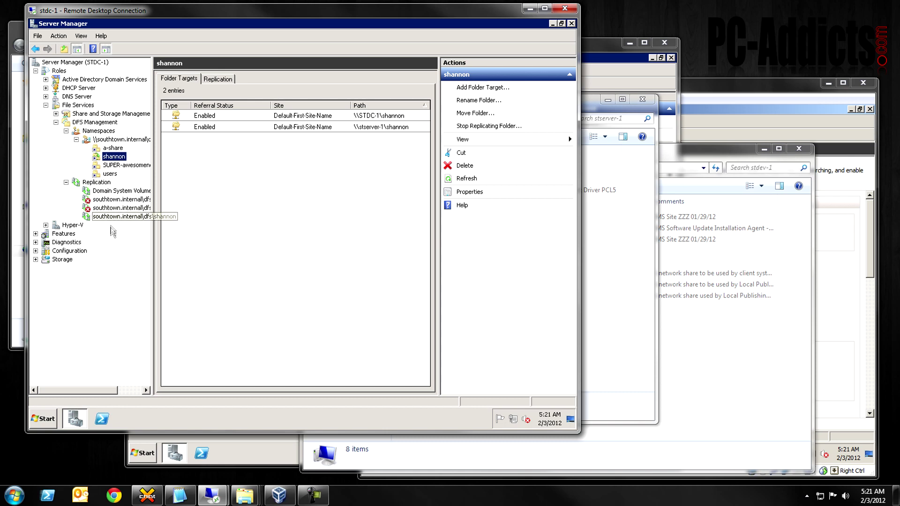
# - Open stdc-1's shannon share and place stserver-1's shannon window beside it, both showing eight files
pyautogui.moveTo(244, 500)
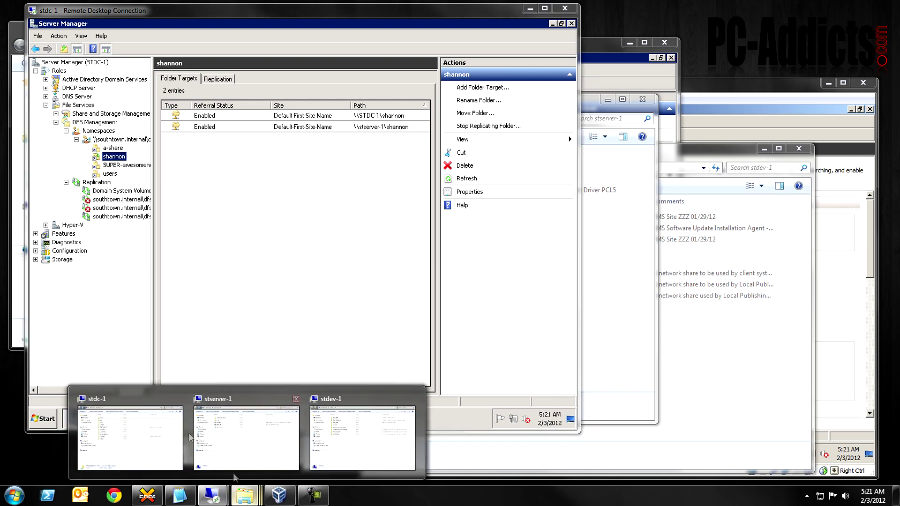
pyautogui.click(146, 438)
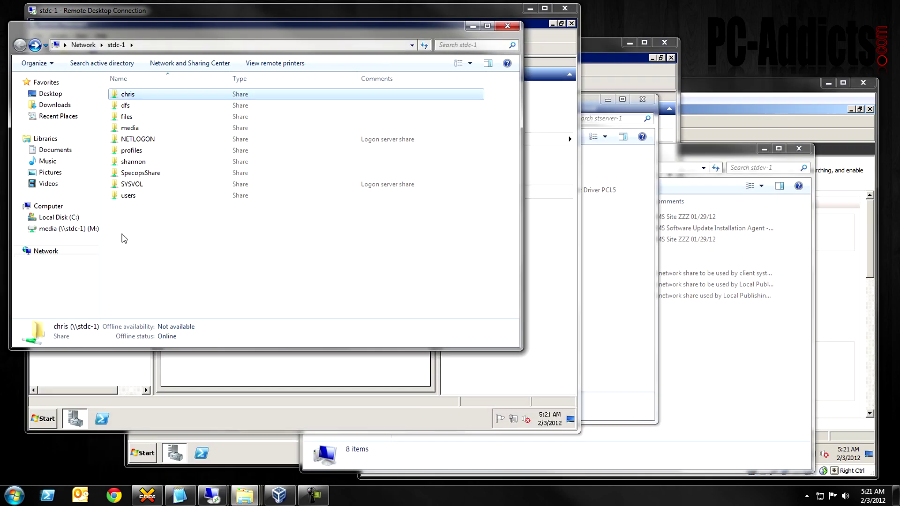
pyautogui.doubleClick(125, 167)
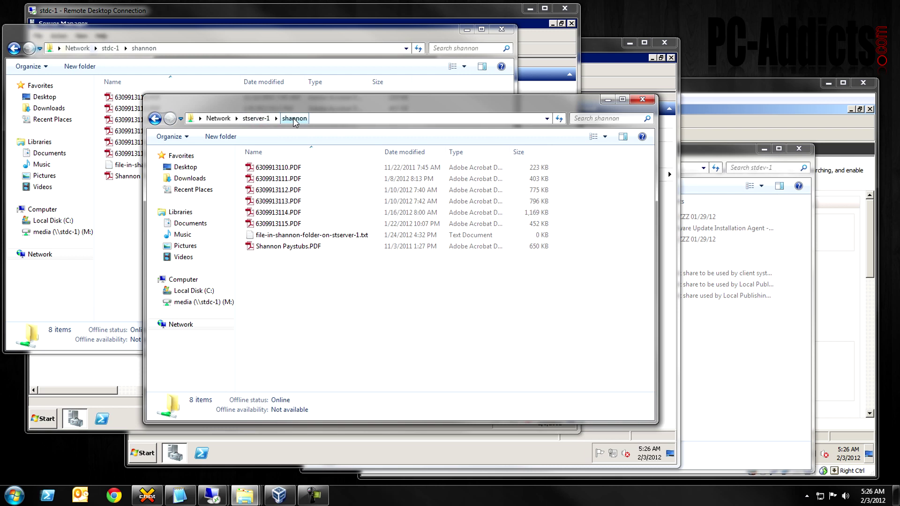
pyautogui.moveTo(307, 104); pyautogui.dragTo(316, 103)
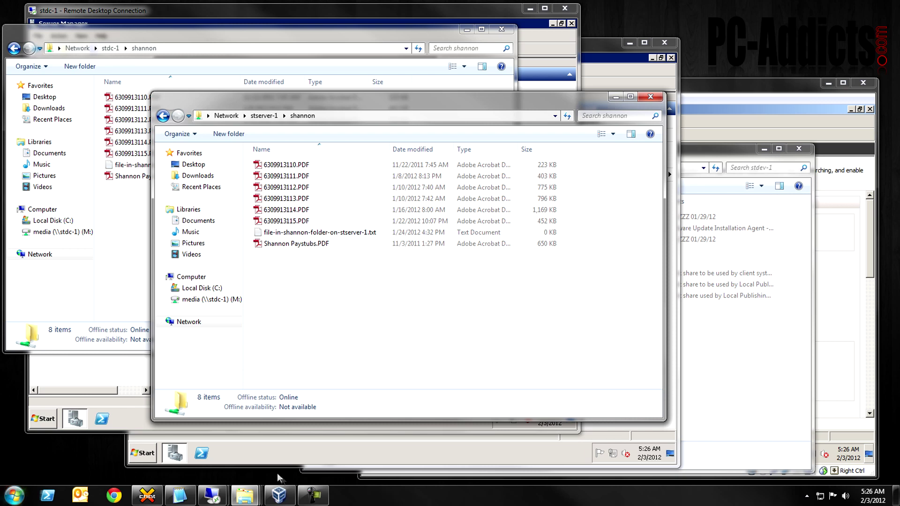
pyautogui.moveTo(245, 495)
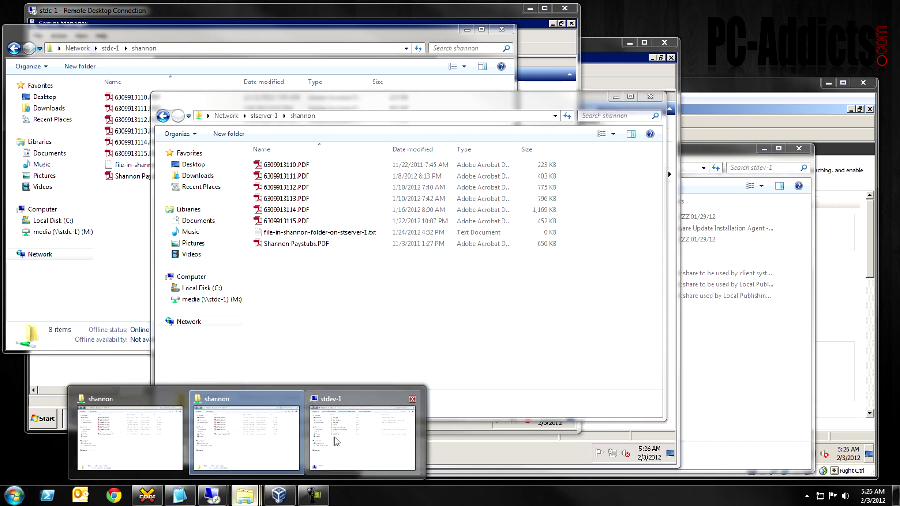
pyautogui.click(13, 496)
pyautogui.write('\\sout')
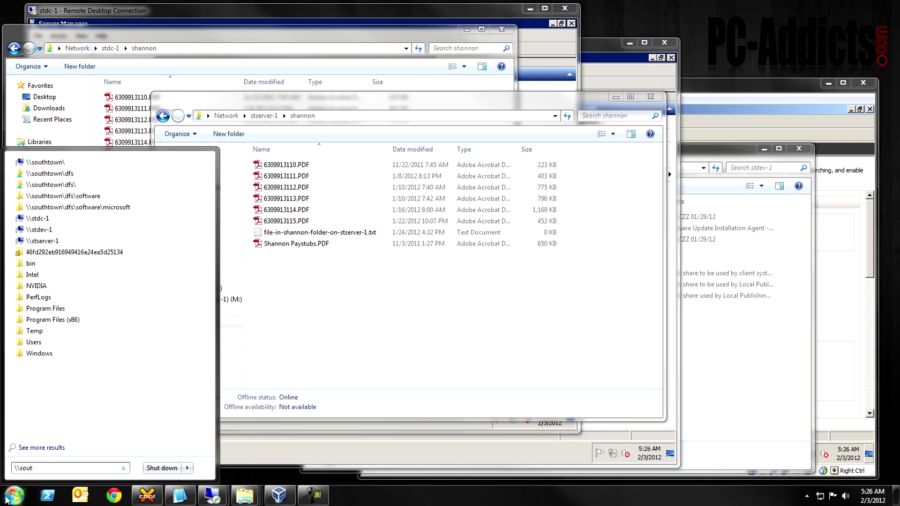
pyautogui.write('htown\\dfs')
pyautogui.press('Return')
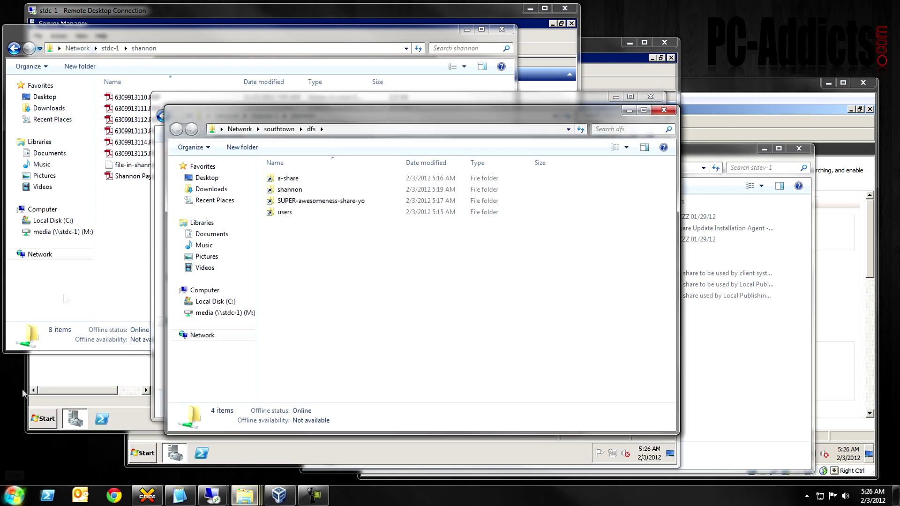
pyautogui.doubleClick(272, 190)
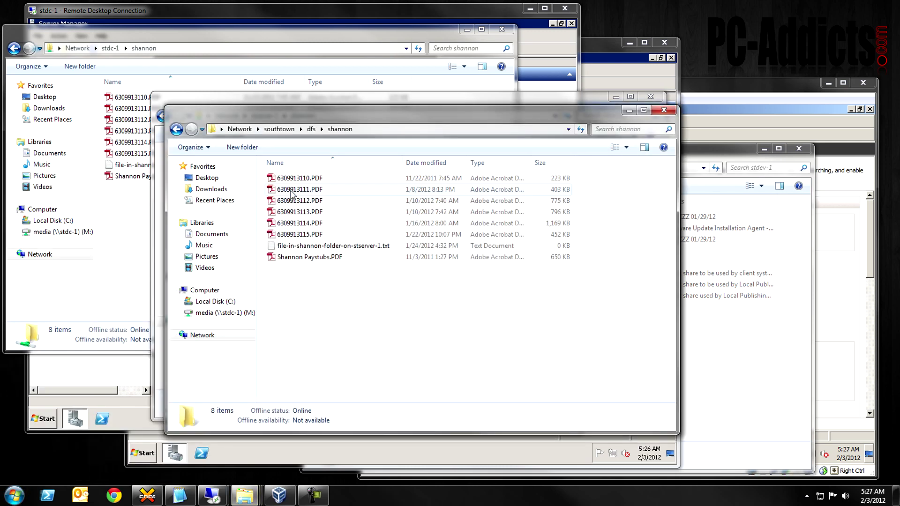
pyautogui.moveTo(305, 111); pyautogui.dragTo(387, 134)
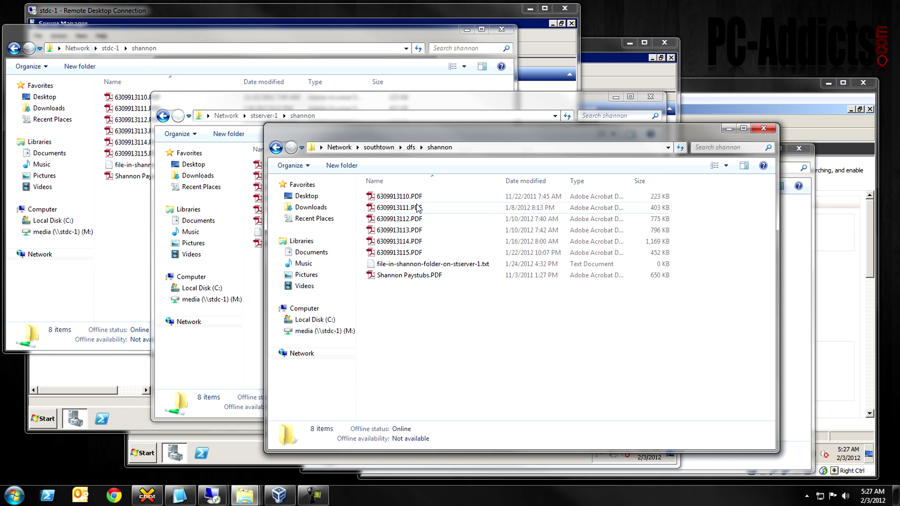
pyautogui.click(763, 129)
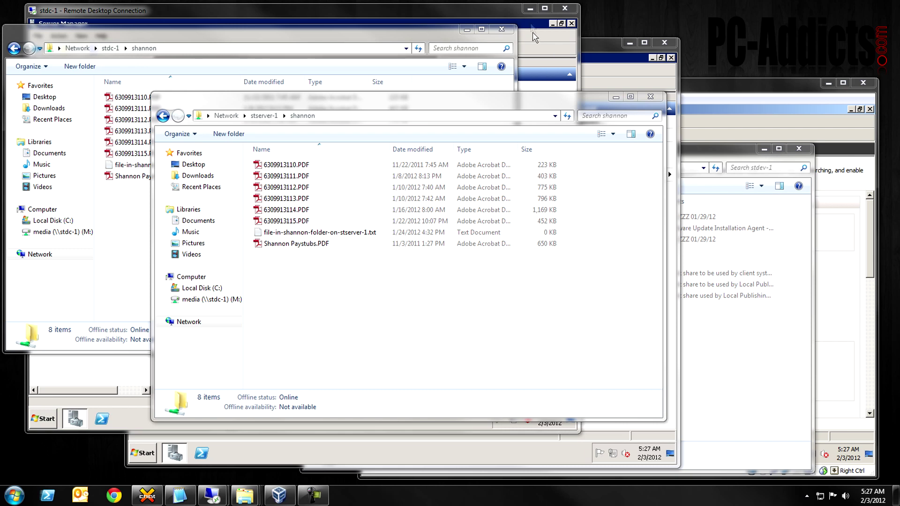
# - Review shannon's two folder targets in Server Manager, then bring the stdc-1 shannon folder forward
pyautogui.click(507, 13)
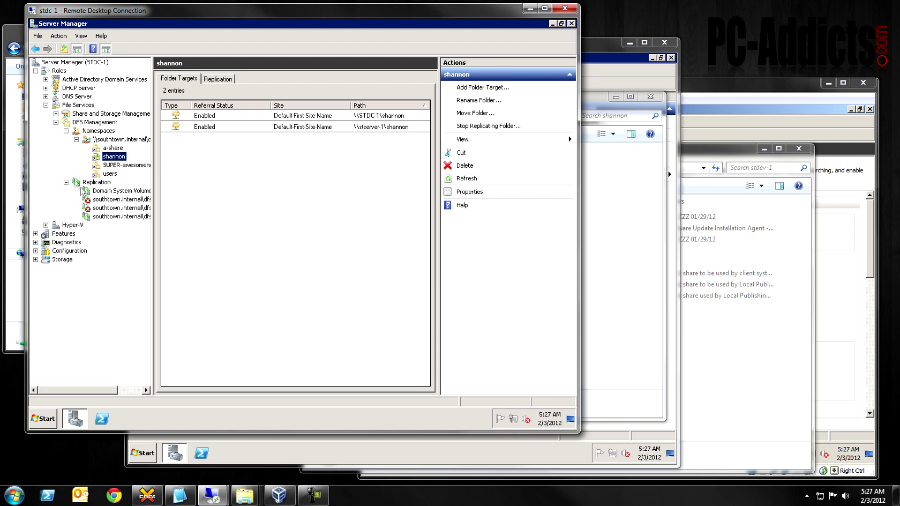
pyautogui.click(440, 18)
pyautogui.click(14, 40)
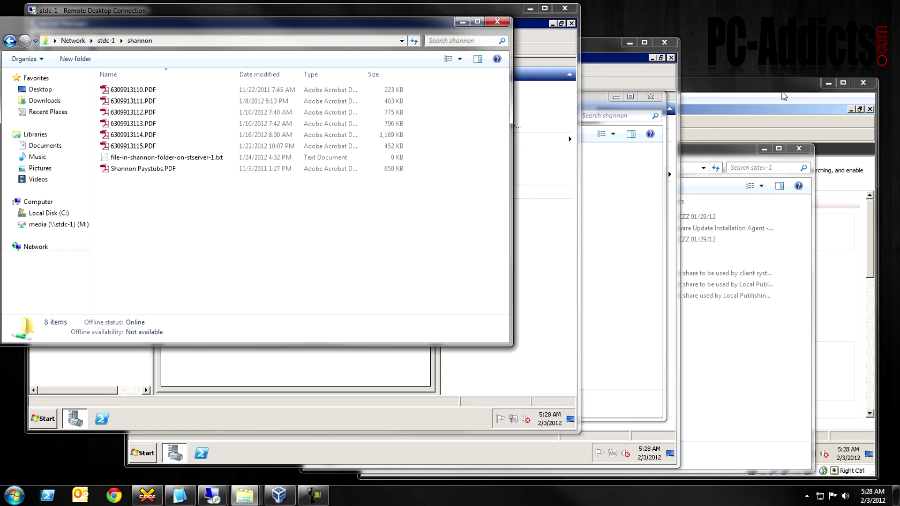